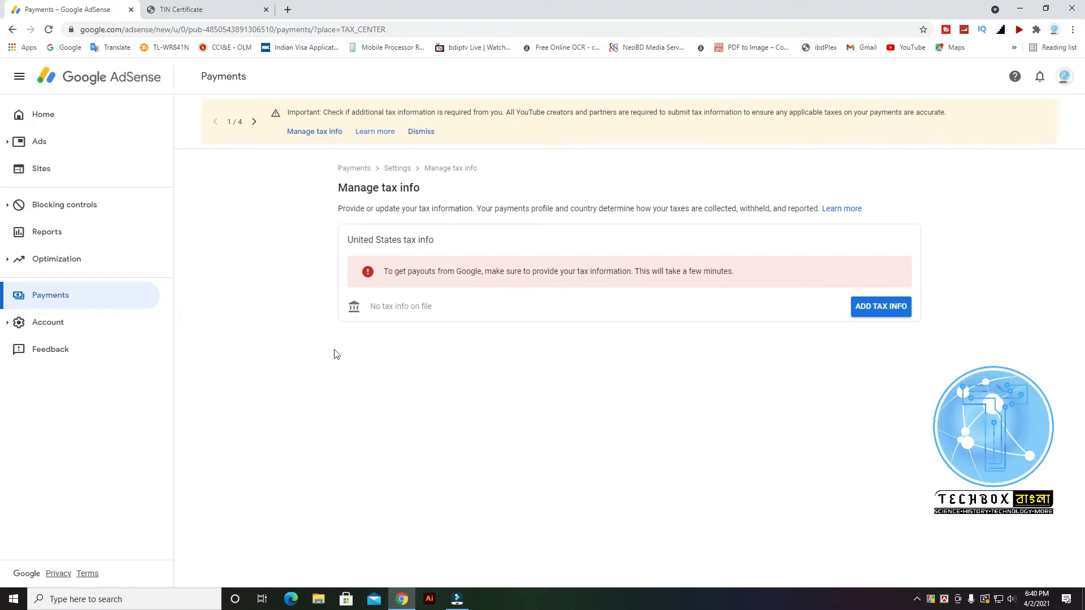
- Start adding United States tax info and sign in again with the Google account password
left_click(890, 311)
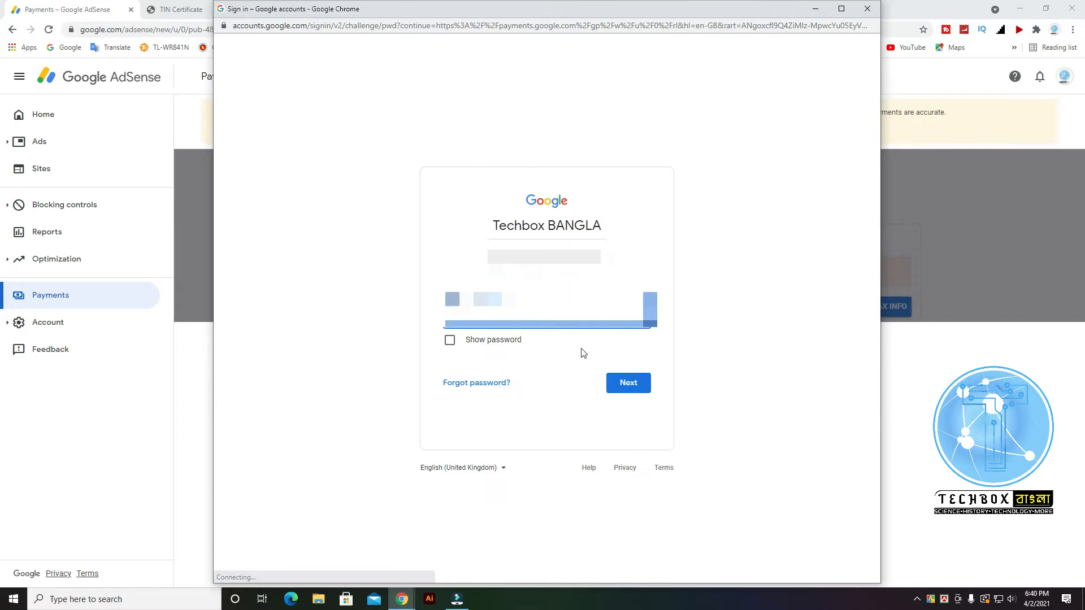
left_click(551, 320)
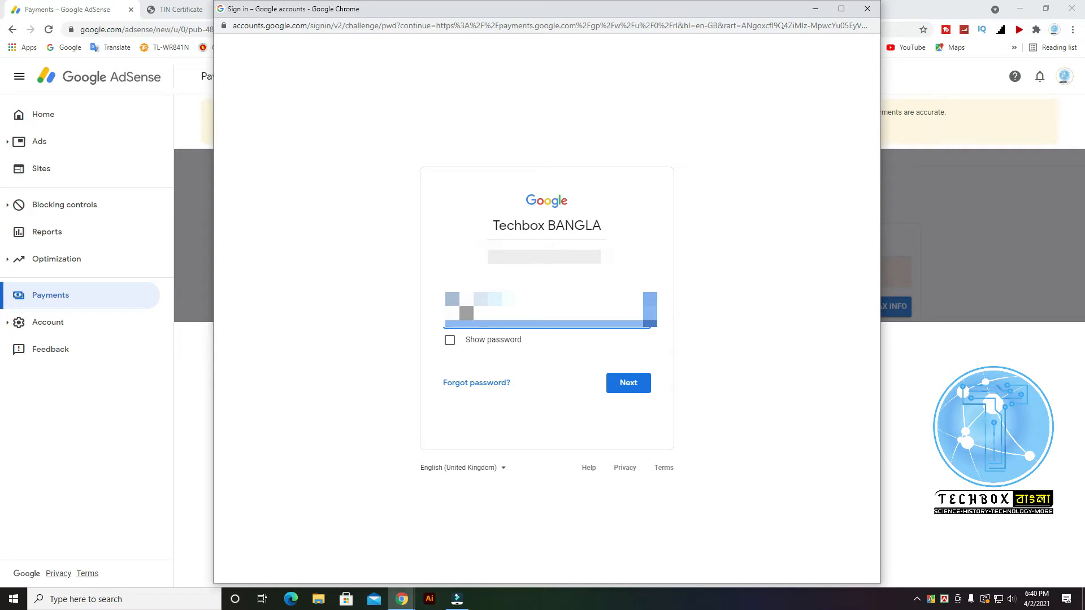
key("Return")
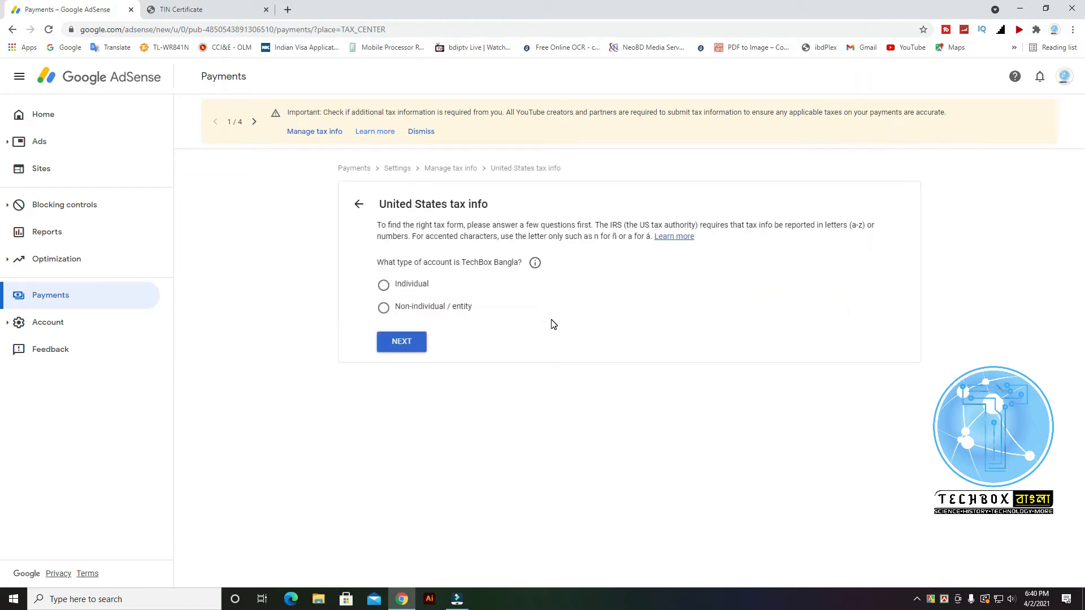
- Set the account type to Individual in the United States tax info questions and continue to the next question
left_click_drag(379, 208, 486, 211)
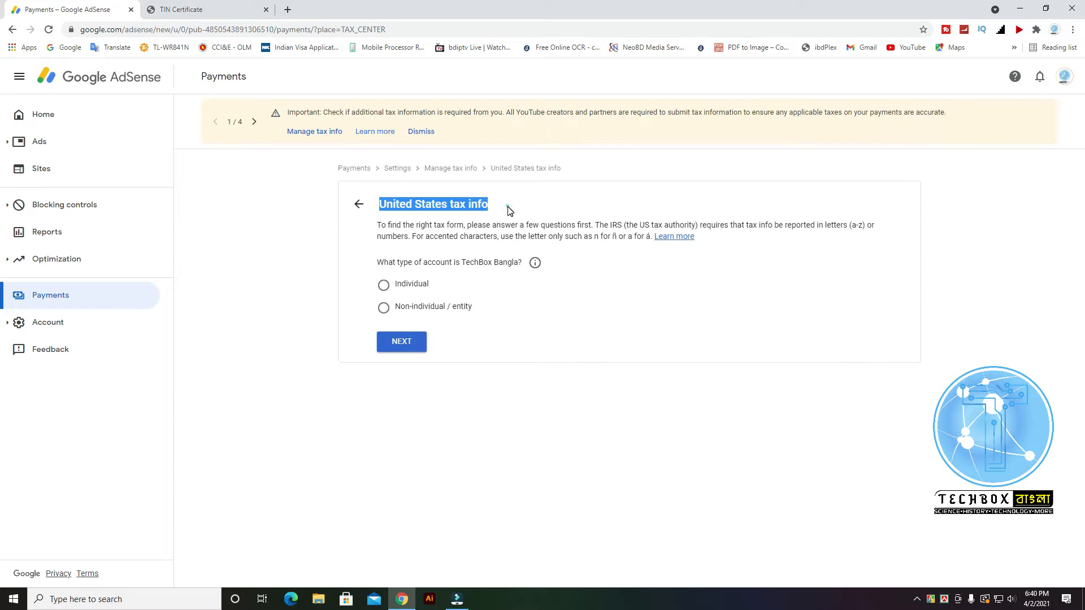
left_click(385, 225)
left_click_drag(378, 225, 534, 226)
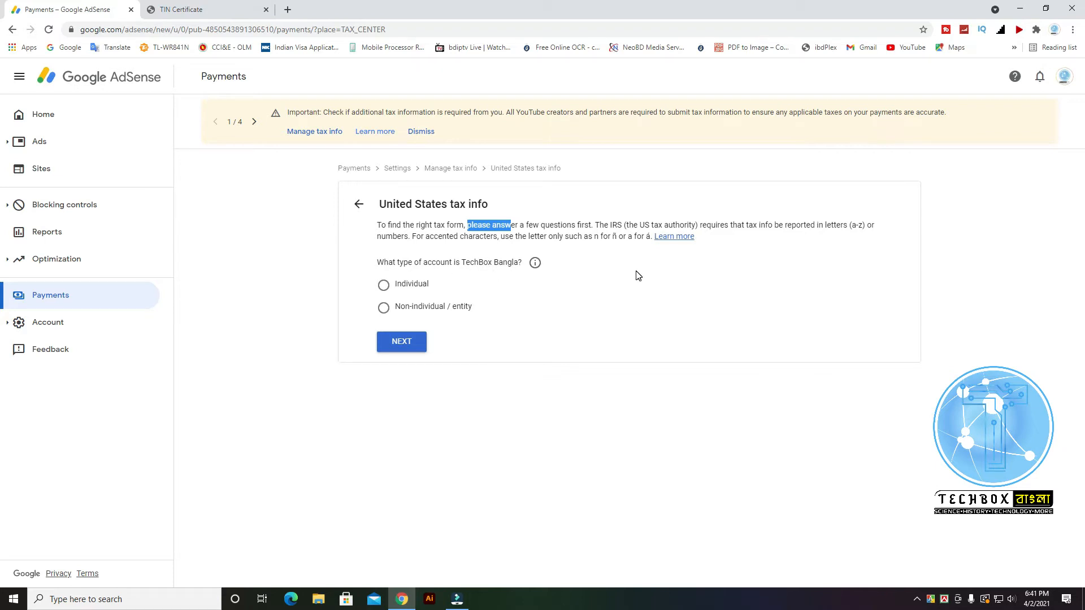
left_click(385, 286)
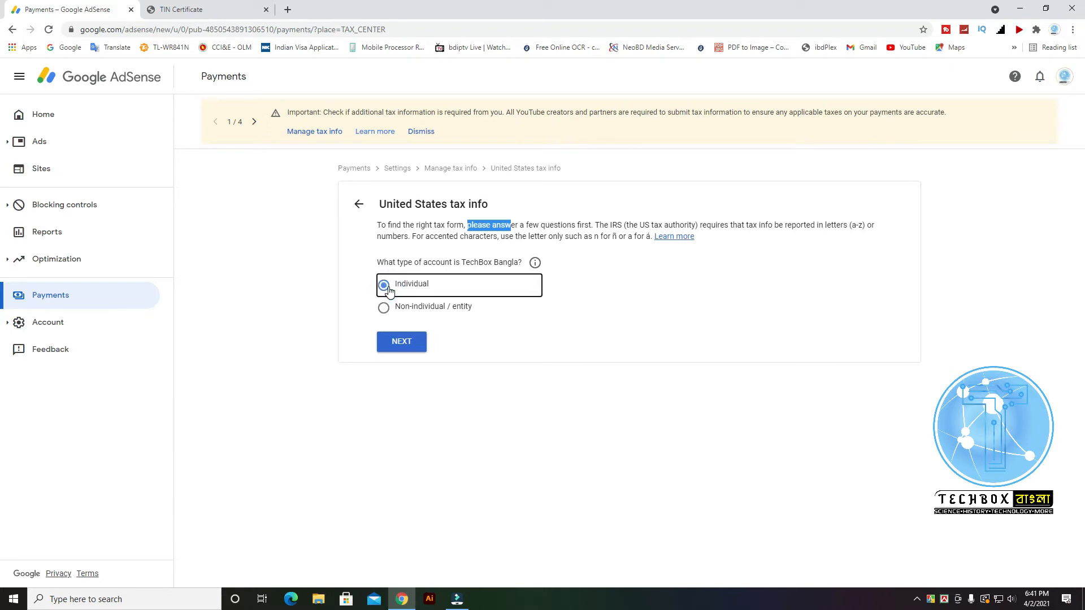
left_click(389, 311)
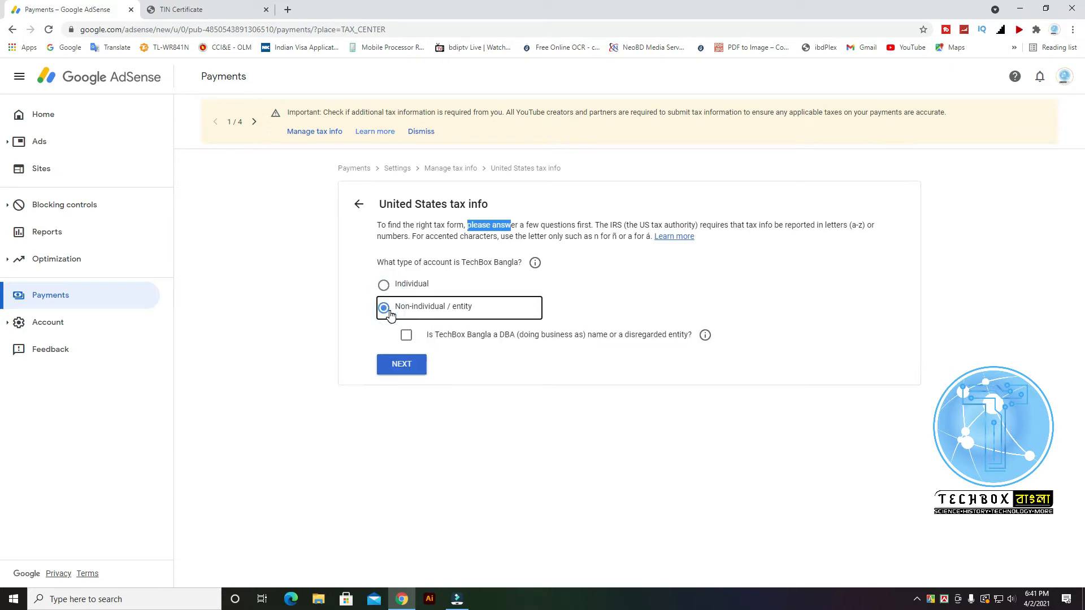
left_click(385, 286)
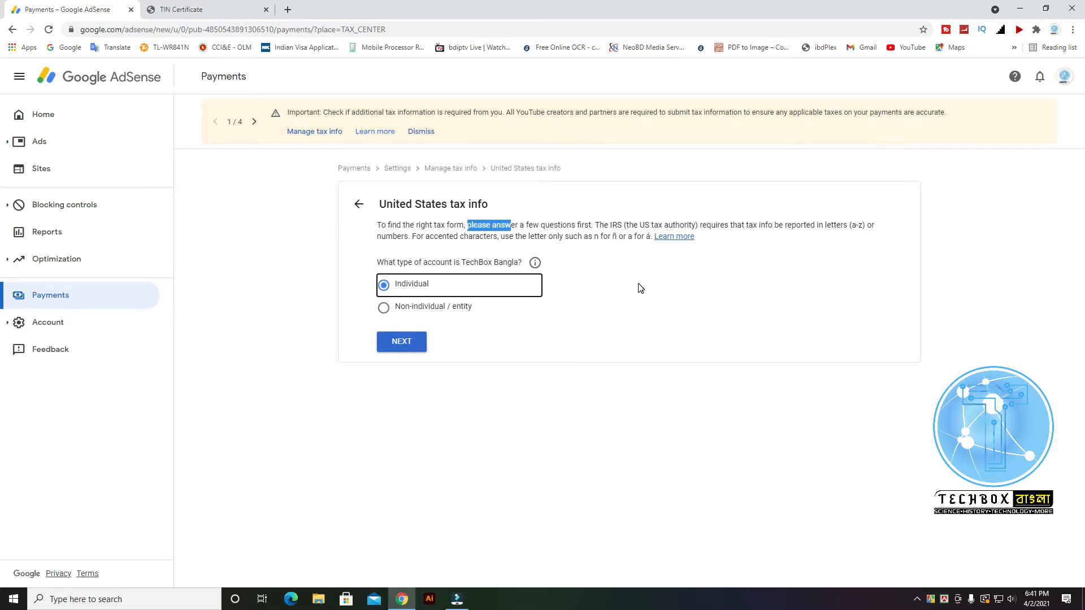
left_click(384, 308)
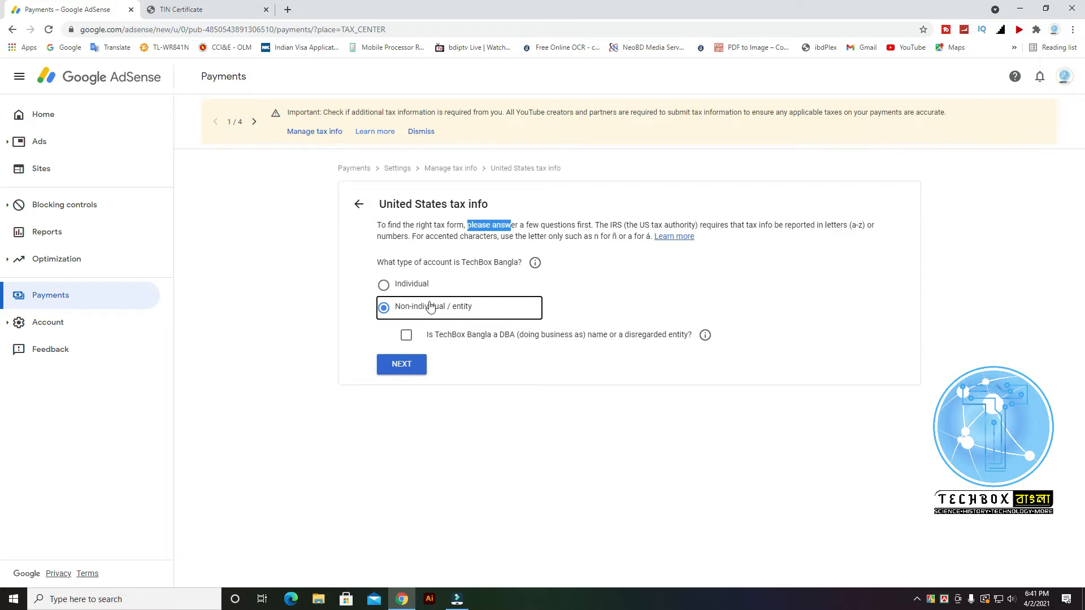
left_click(385, 289)
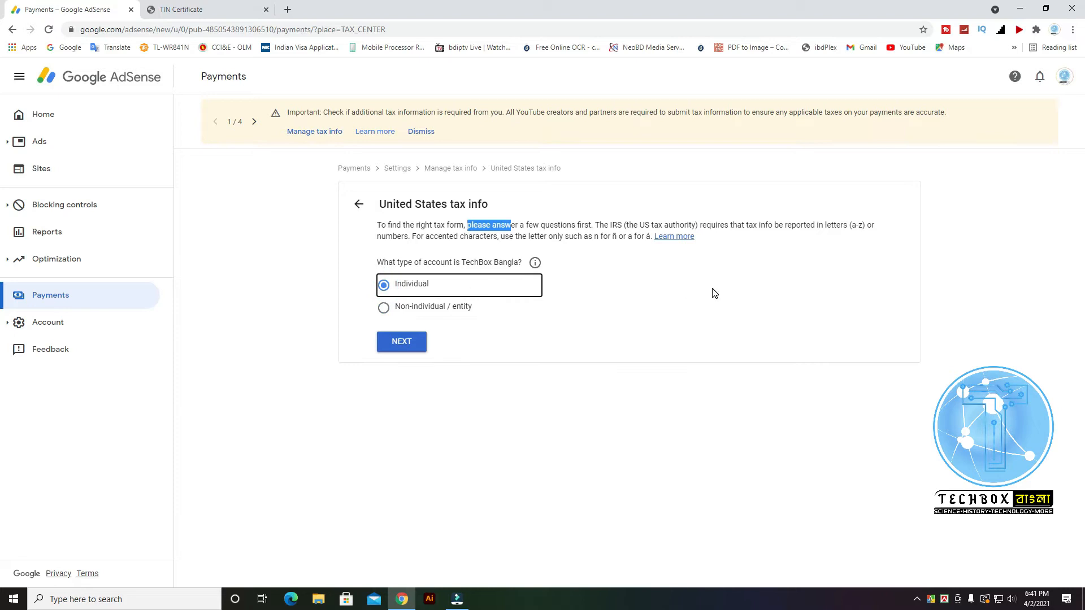
left_click(401, 342)
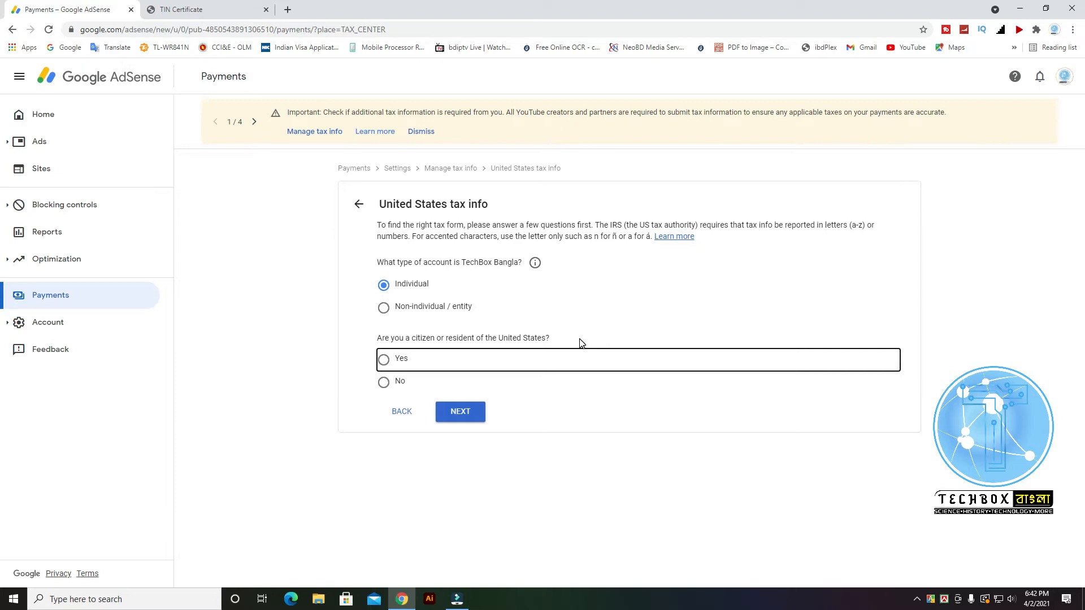
- Answer No to being a citizen or resident of the United States and continue to the form type selection
left_click_drag(378, 342, 560, 344)
left_click(560, 343)
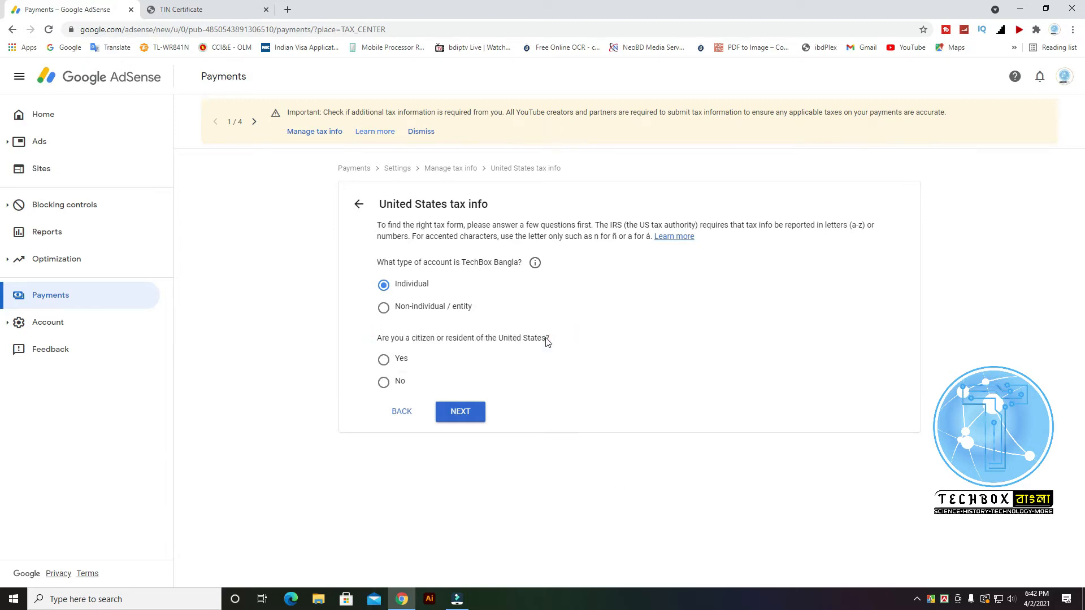
triple_click(375, 339)
left_click(376, 340)
left_click_drag(377, 339, 593, 342)
left_click(593, 338)
left_click(383, 364)
left_click(384, 386)
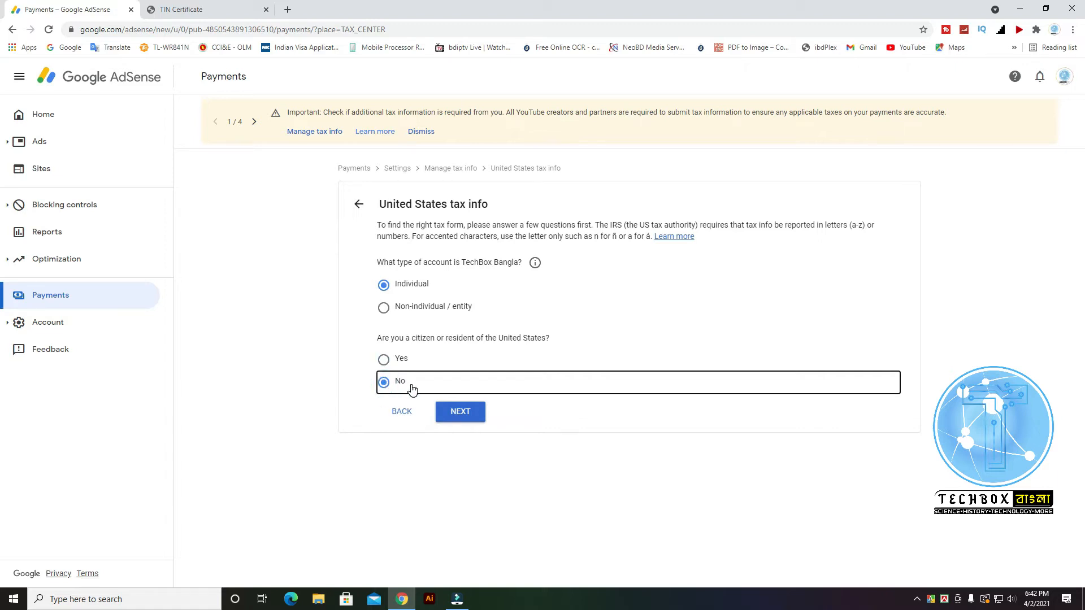
left_click(462, 411)
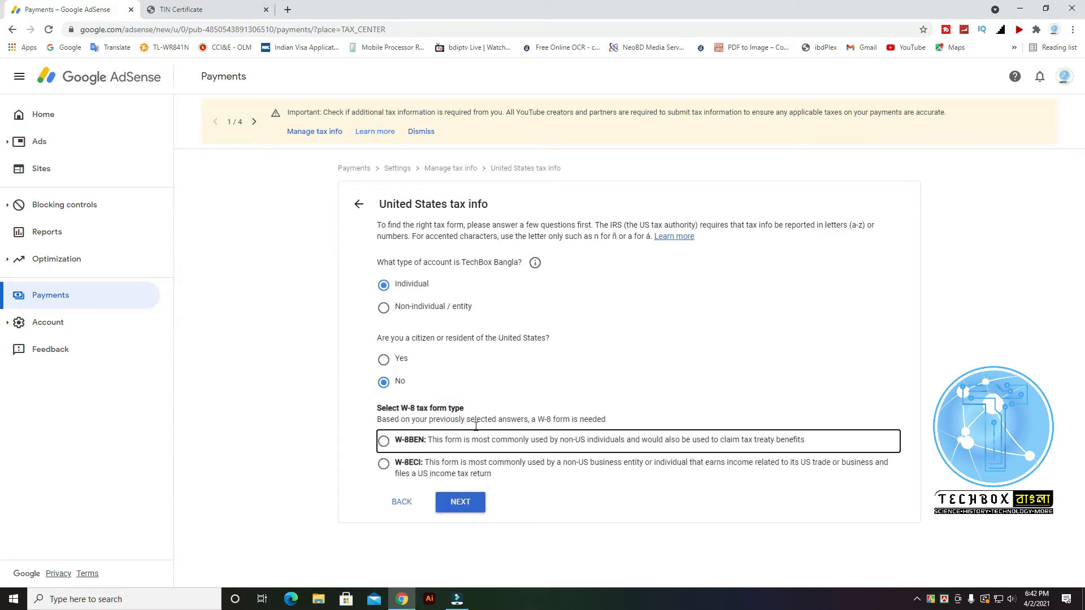
- Choose W-8BEN as the W-8 tax form type and start the form
left_click_drag(378, 412, 474, 410)
left_click(495, 408)
left_click_drag(380, 419, 609, 419)
left_click(608, 420)
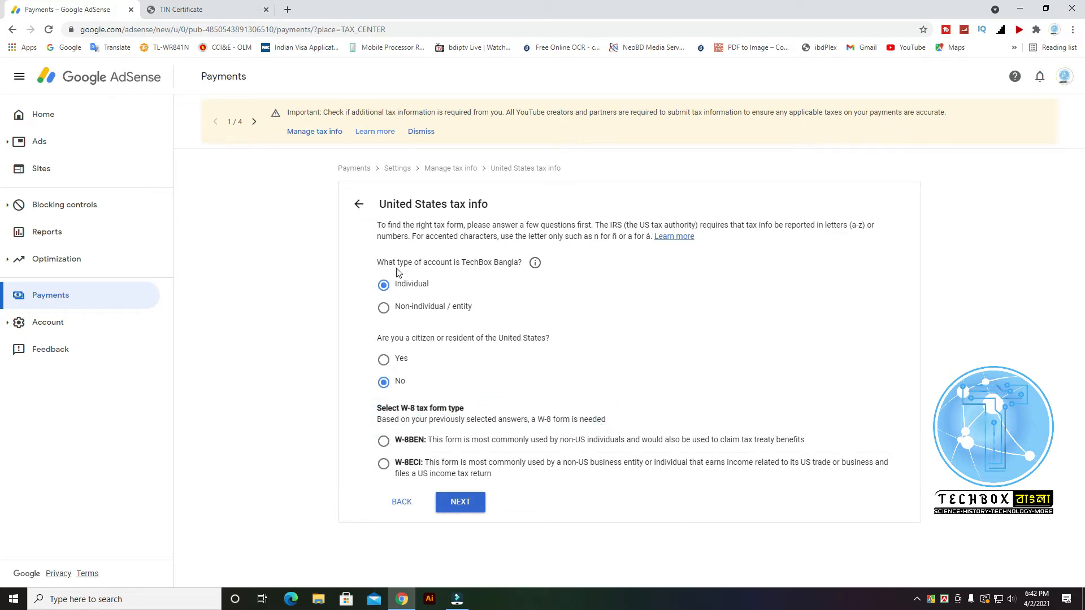
left_click_drag(380, 265, 534, 273)
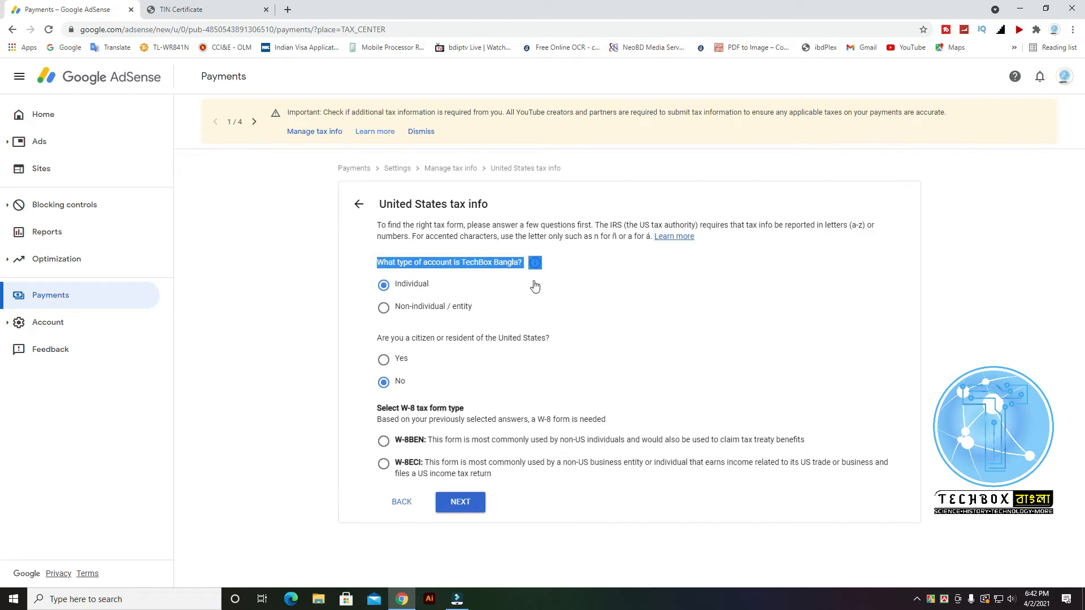
left_click(722, 321)
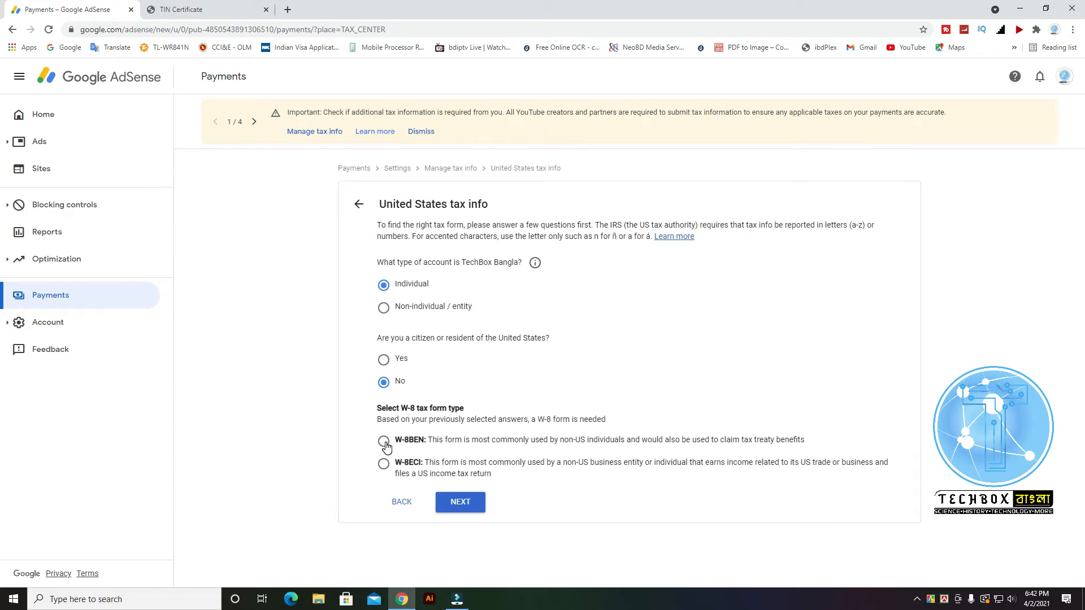
left_click(385, 443)
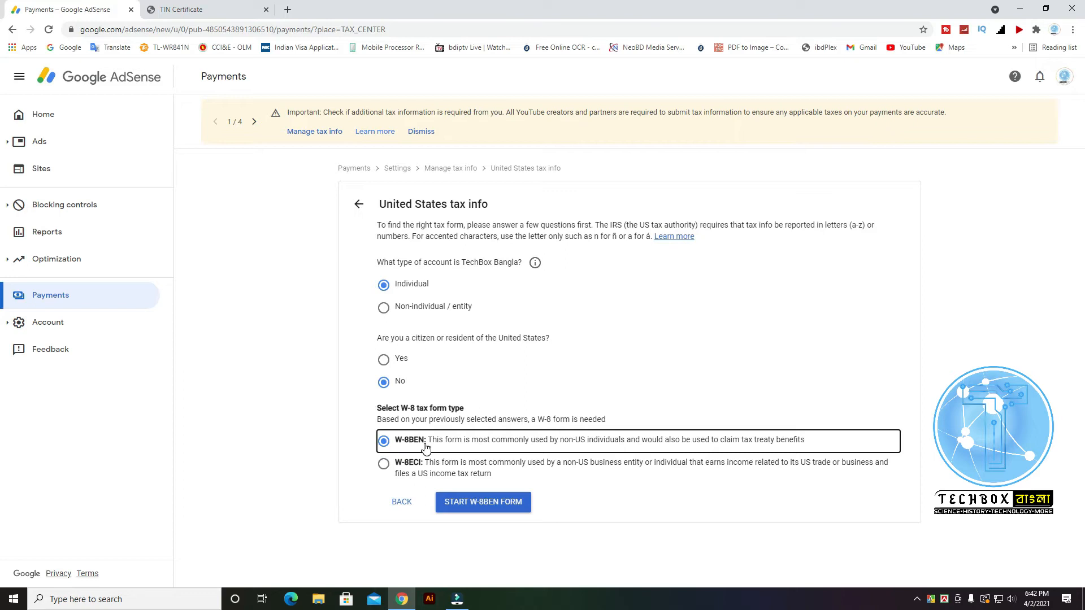
left_click(387, 473)
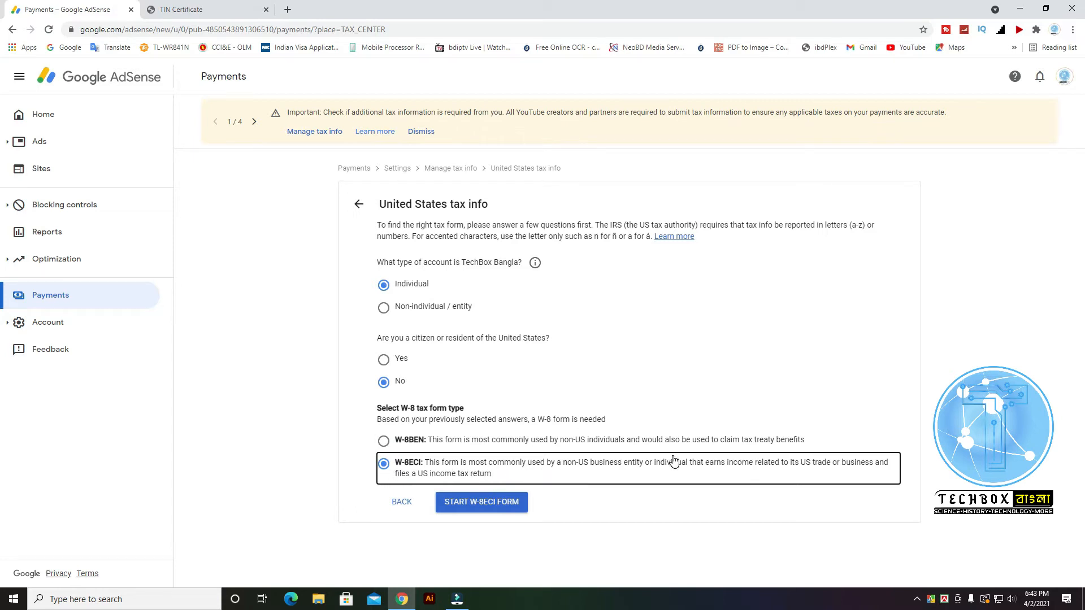
left_click(383, 441)
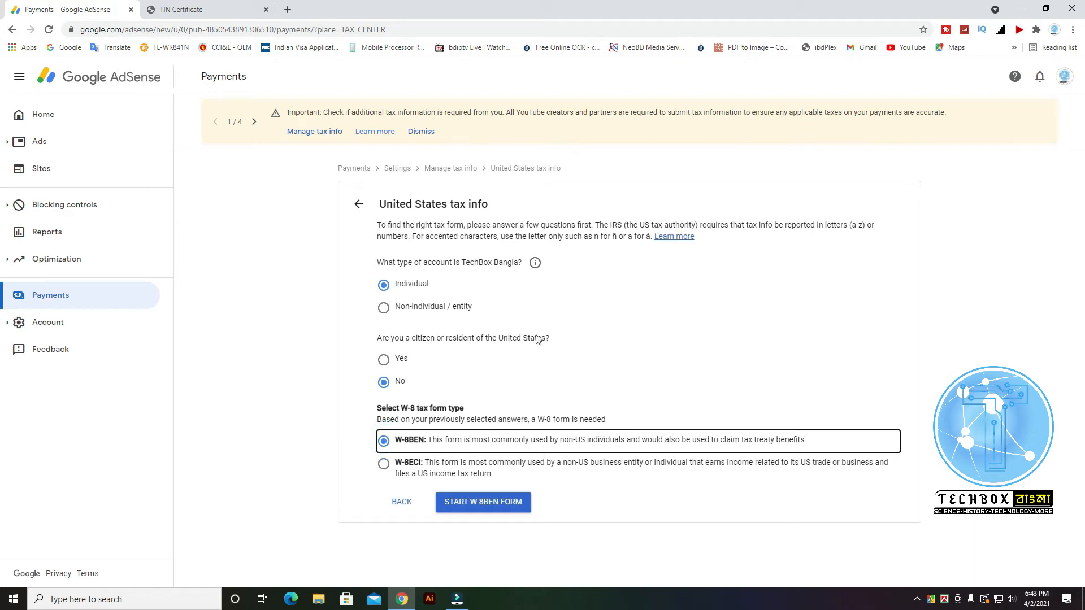
left_click(506, 509)
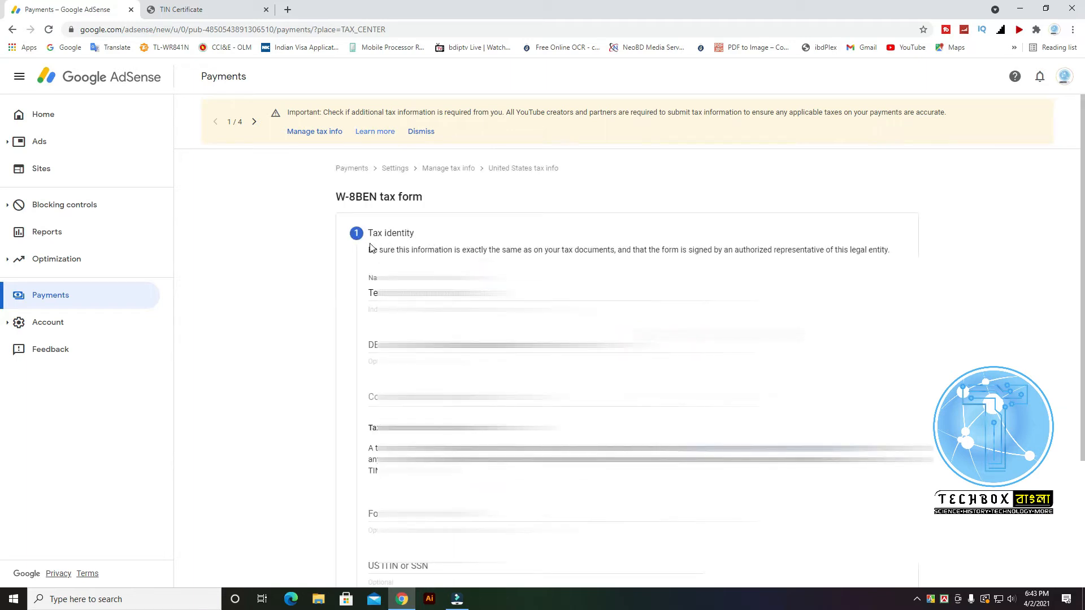
- Replace the name in the tax identity section with the individual's full name, leaving the DBA name blank
left_click_drag(368, 250, 948, 253)
left_click(950, 252)
left_click_drag(506, 293, 358, 293)
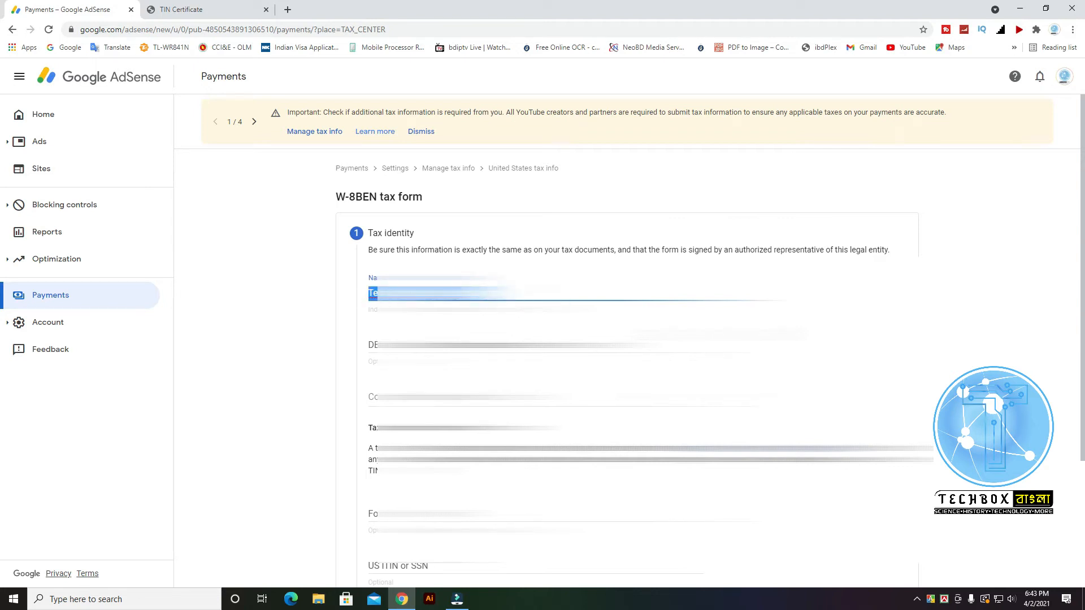
key("BackSpace")
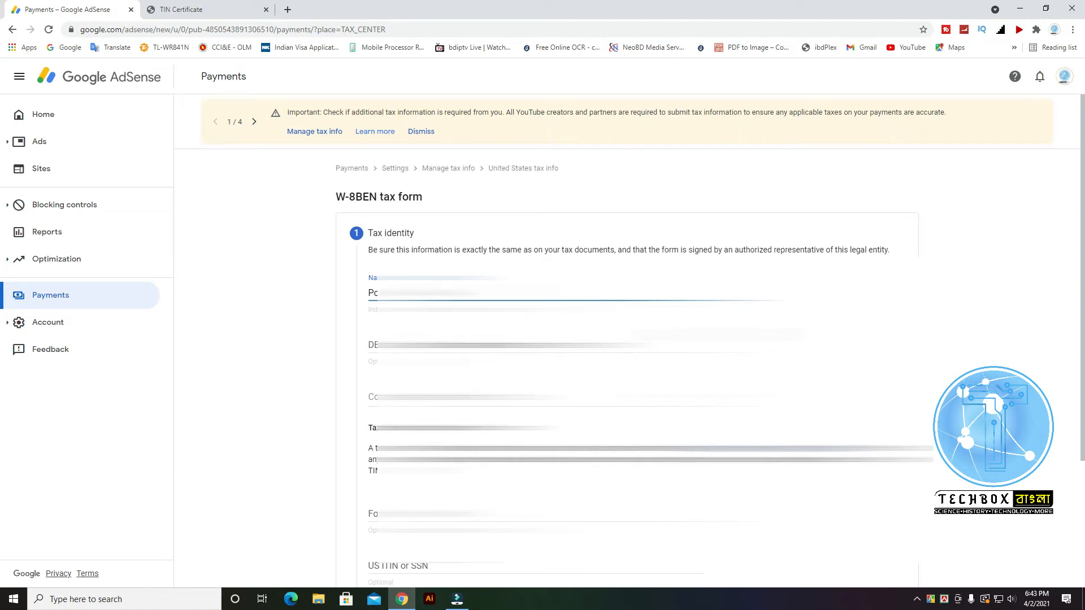
left_click(452, 345)
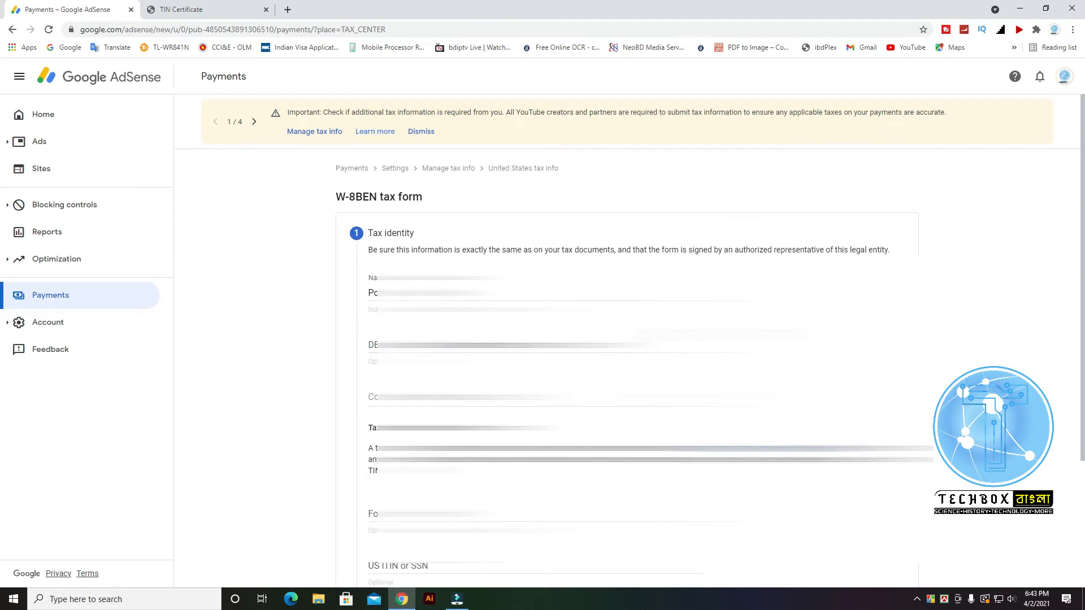
left_click(369, 343)
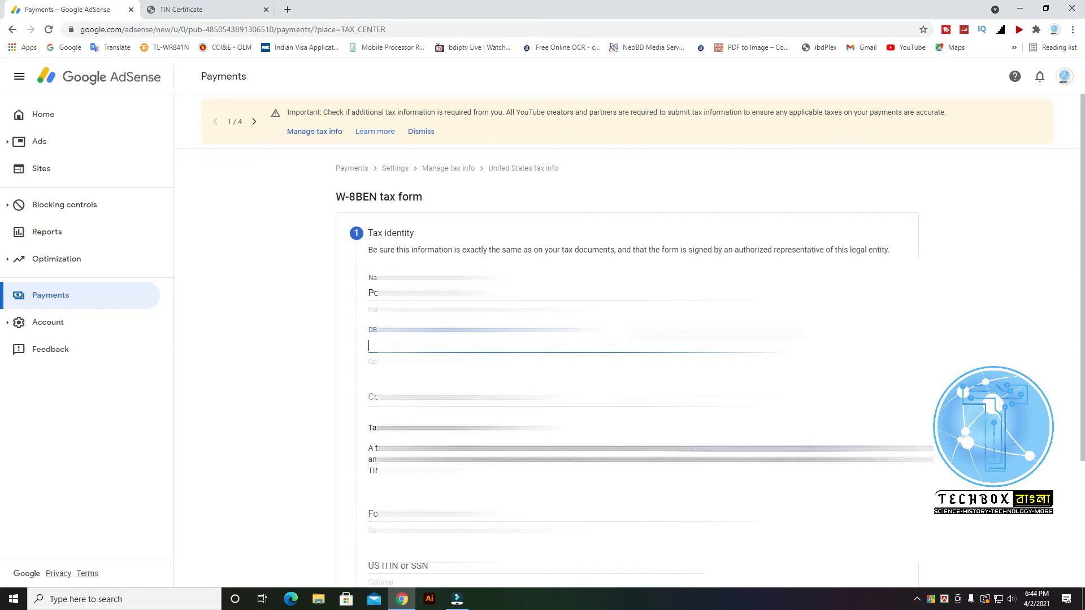
left_click(791, 341)
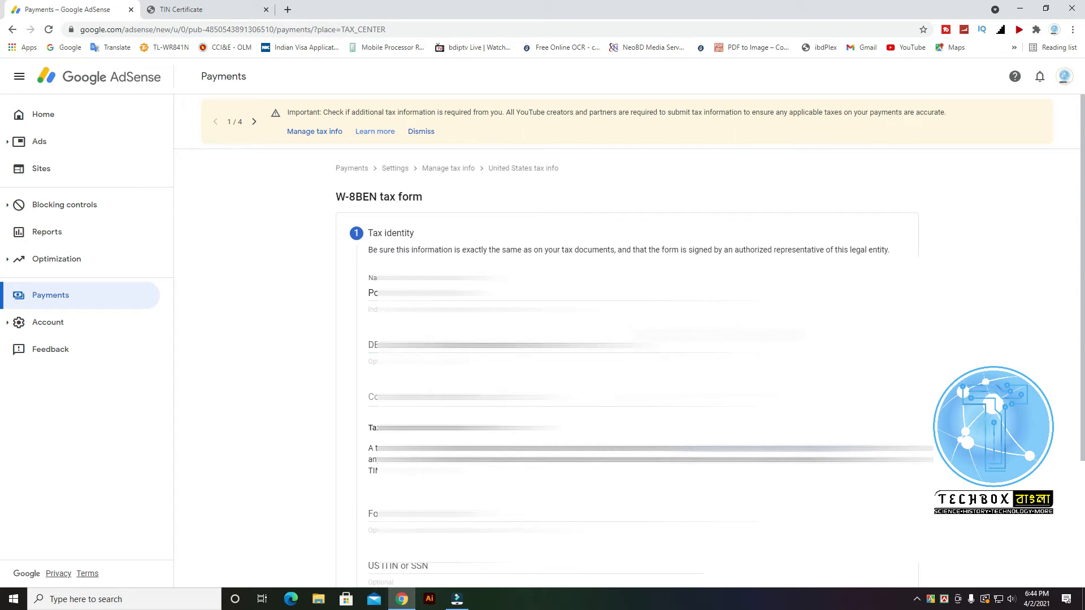
- Set the country or region of citizenship to Bangladesh
left_click(475, 399)
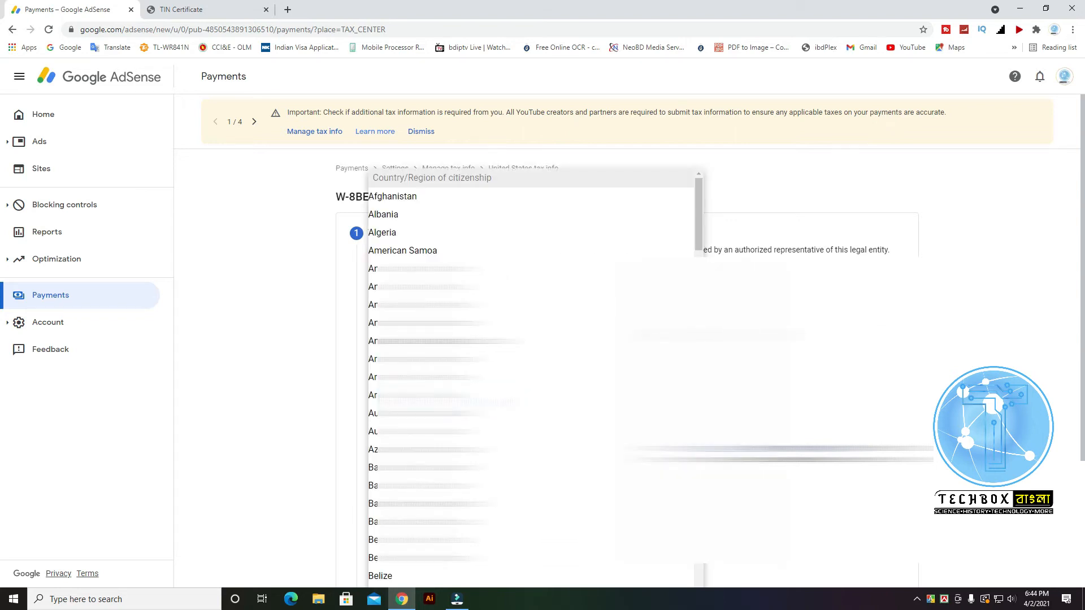
scroll(474, 446, "down", 1)
left_click(475, 446)
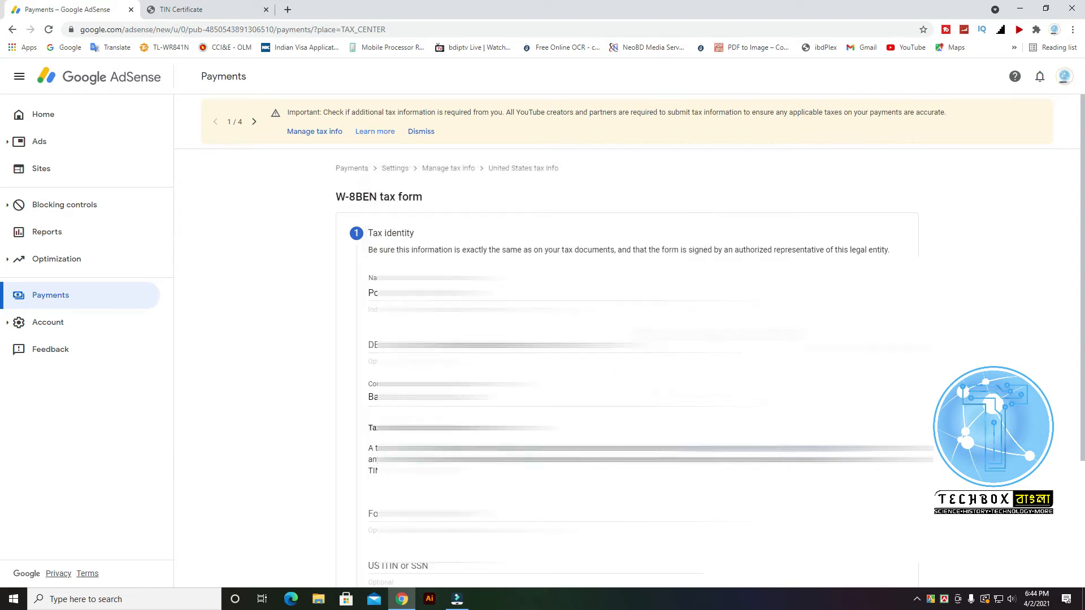
- Paste the taxpayer identification number from the TIN certificate as the foreign TIN, and place the cursor in the US ITIN or SSN field
scroll(630, 341, "down", 3)
left_click(537, 344)
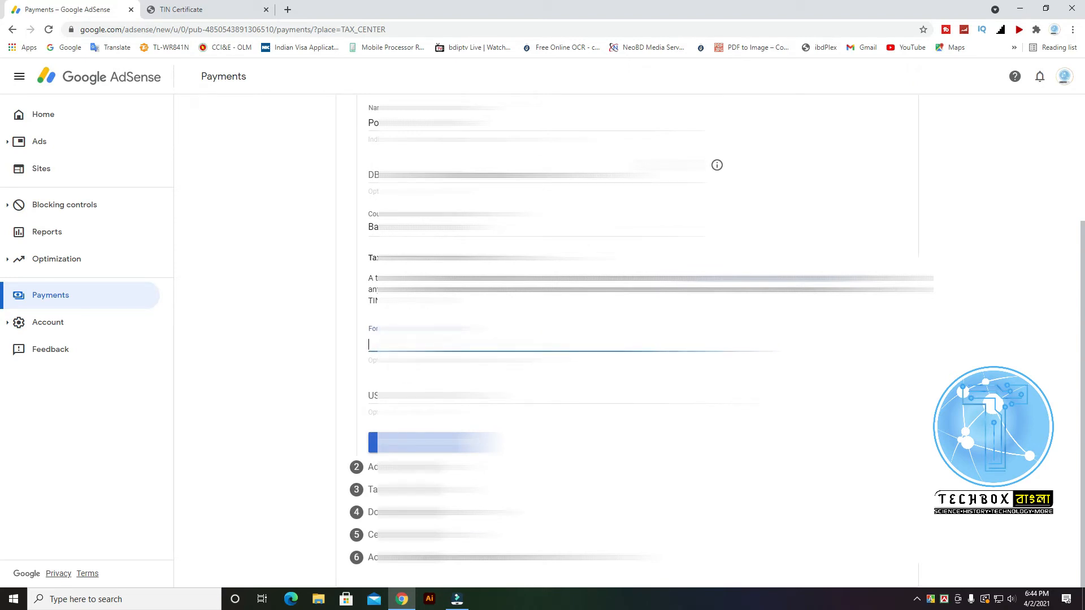
left_click(627, 318)
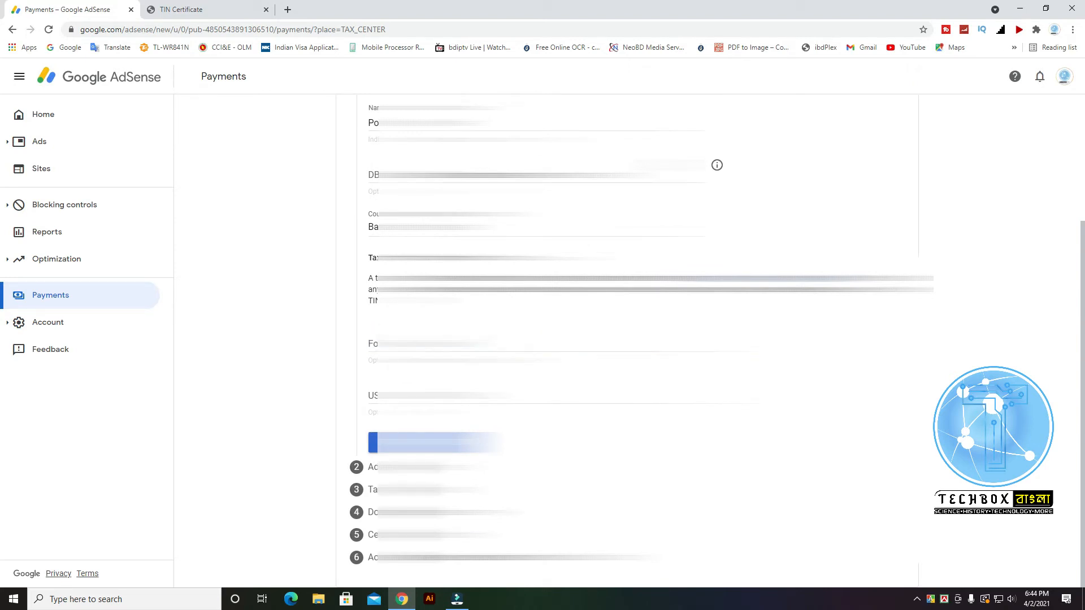
left_click(537, 343)
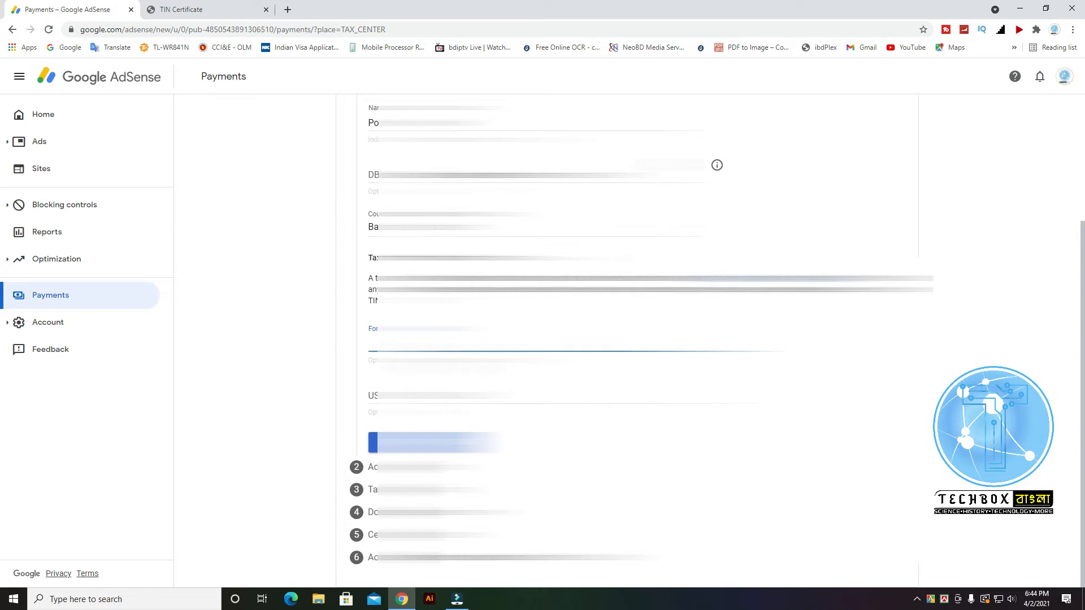
left_click(229, 9)
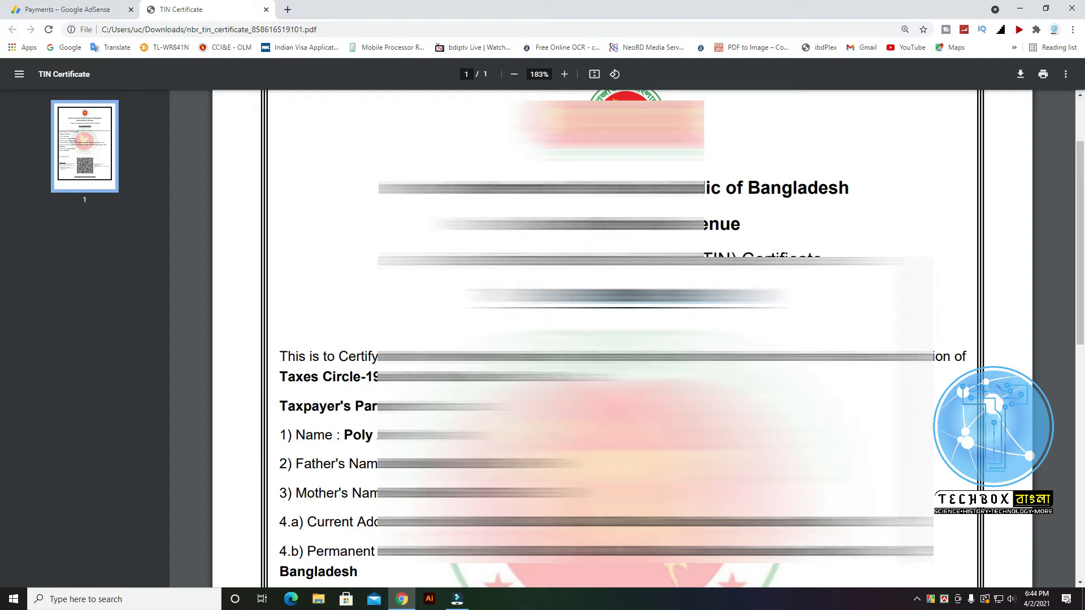
left_click(94, 6)
right_click(391, 339)
left_click(415, 428)
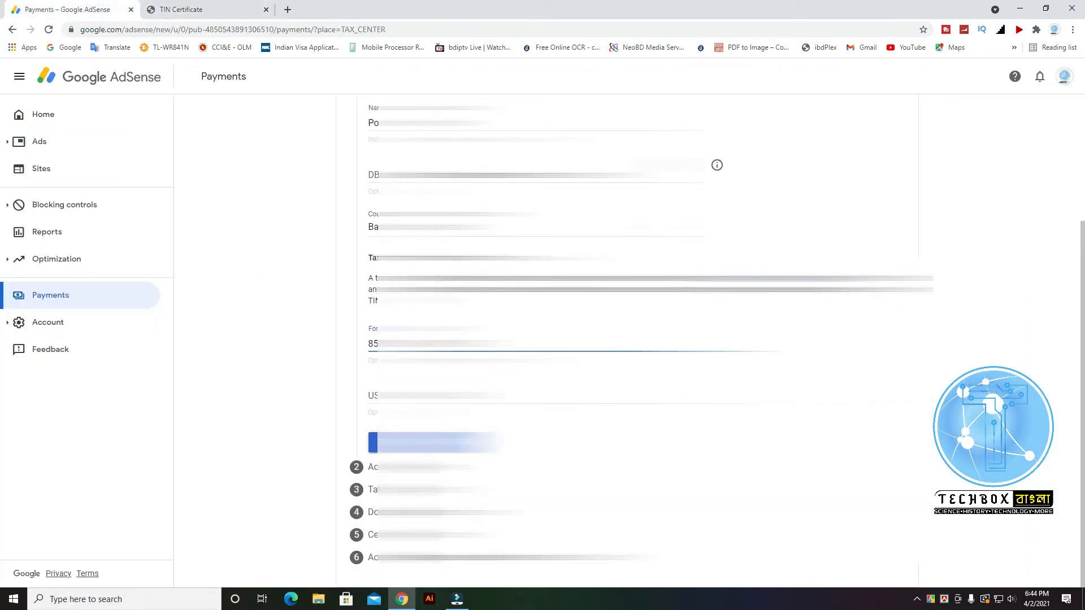
left_click(935, 408)
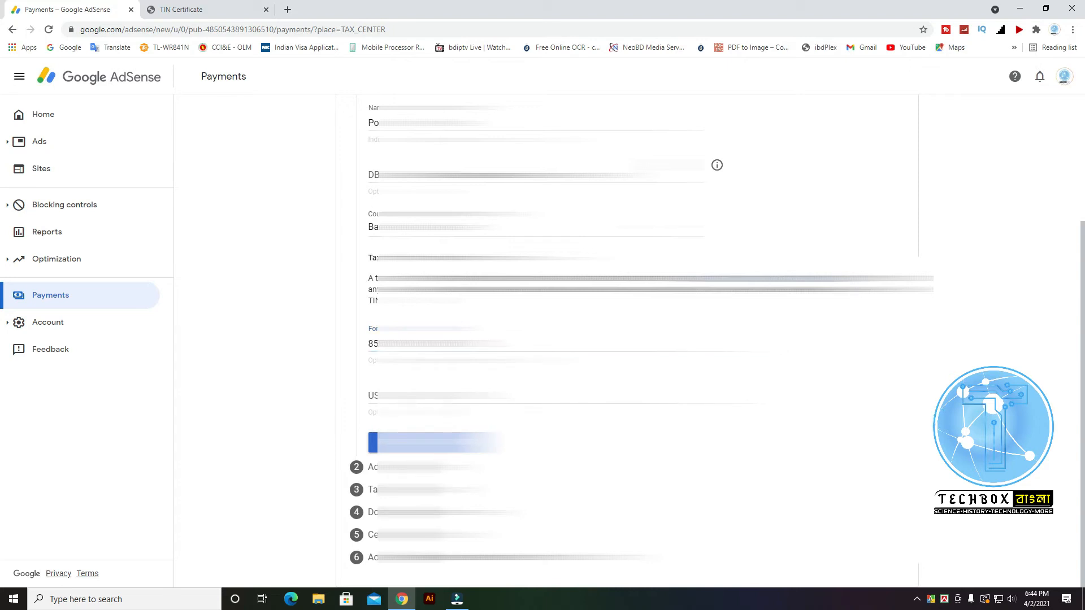
left_click(452, 396)
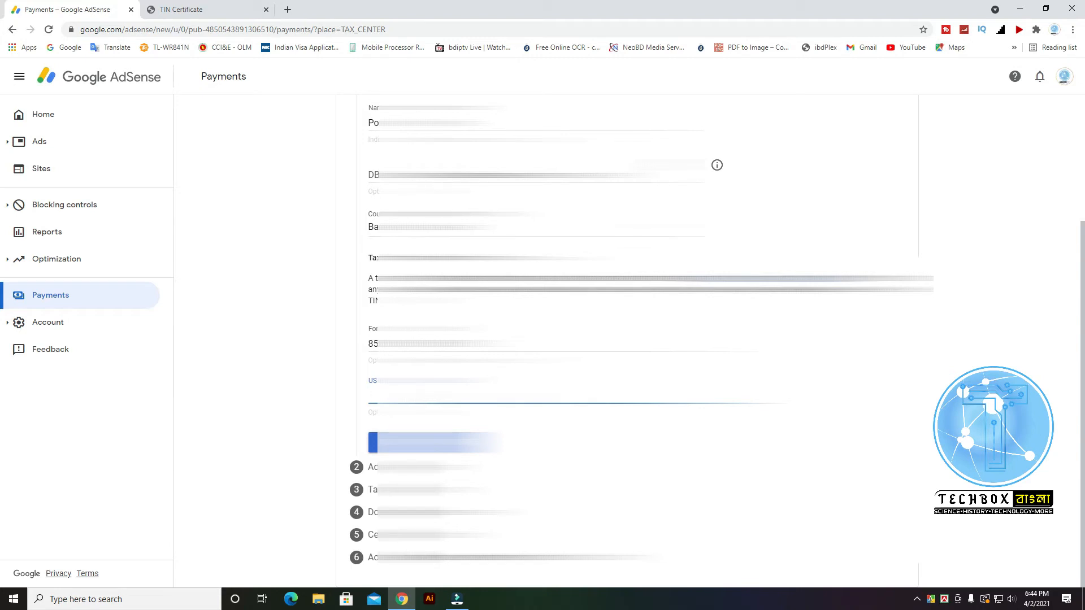
- Leave the US ITIN or SSN blank and continue from the tax identity section to the Address section
left_click(938, 408)
left_click(478, 396)
left_click(893, 398)
left_click(390, 443)
- Look over the permanent residence and mailing address fields of the Address section
scroll(963, 408, "up", 1)
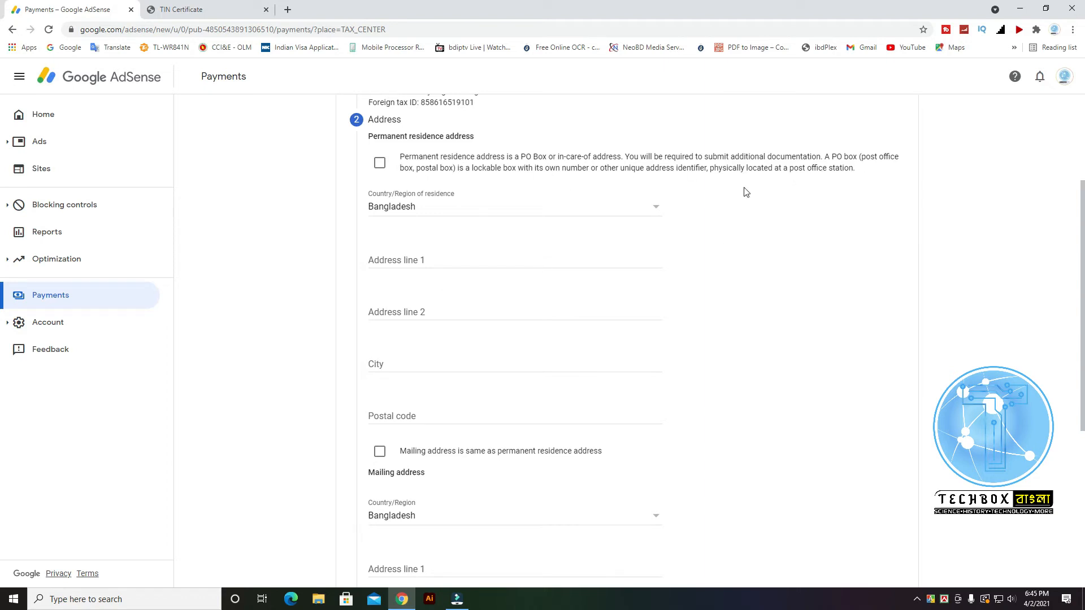
scroll(774, 213, "down", 1)
scroll(776, 213, "down", 2)
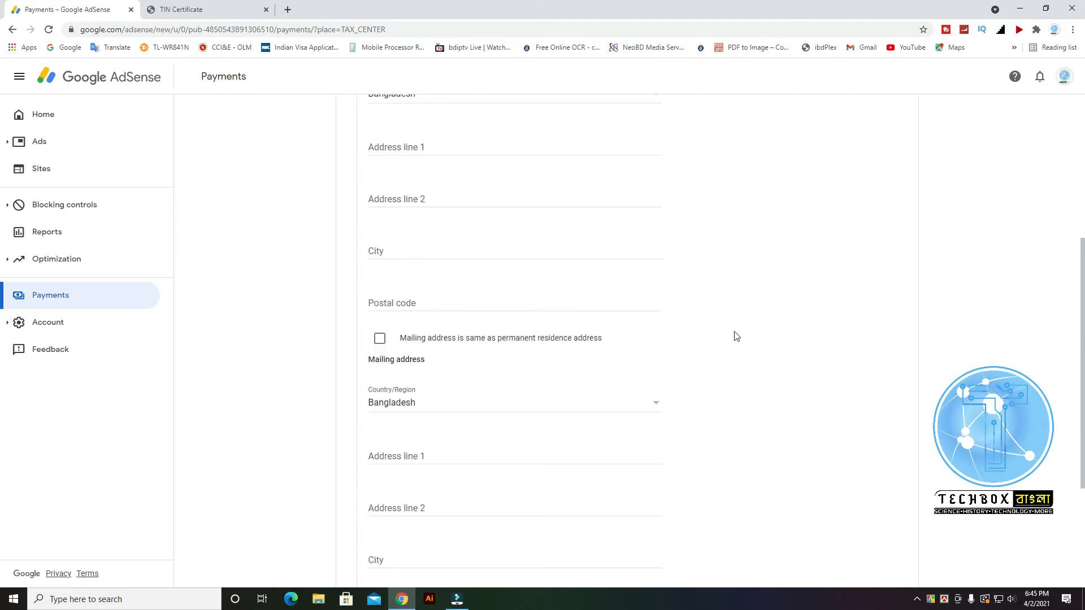
scroll(781, 323, "down", 3)
scroll(898, 298, "up", 5)
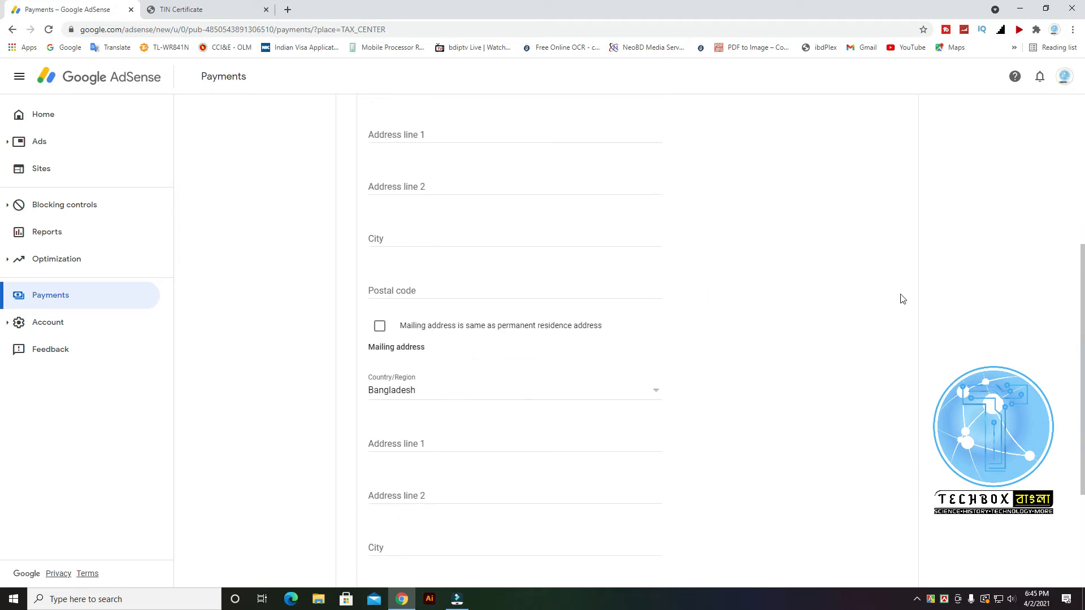
scroll(902, 299, "up", 2)
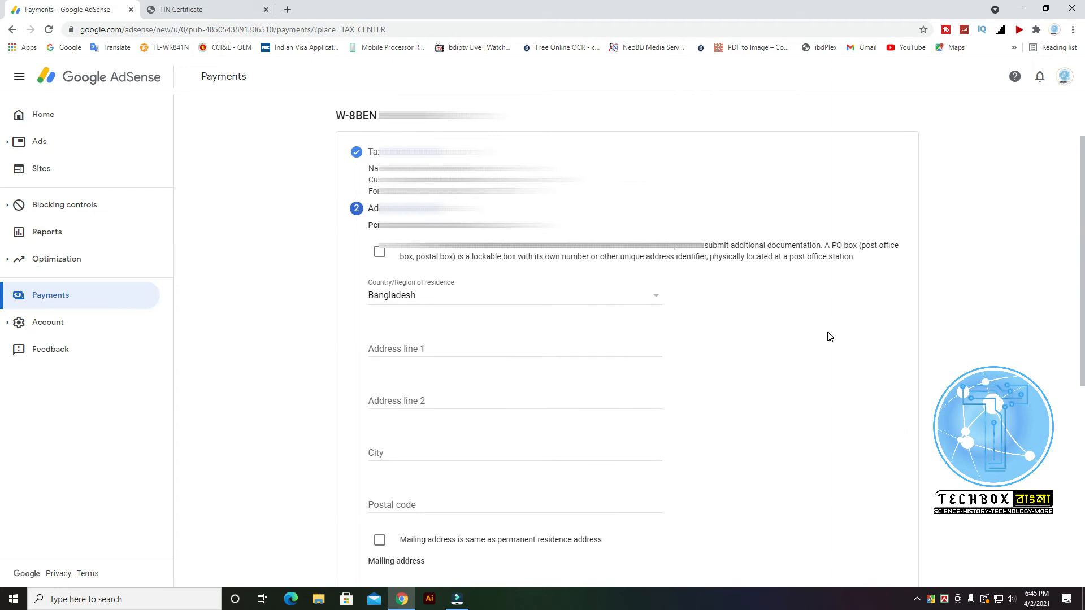
scroll(829, 336, "down", 1)
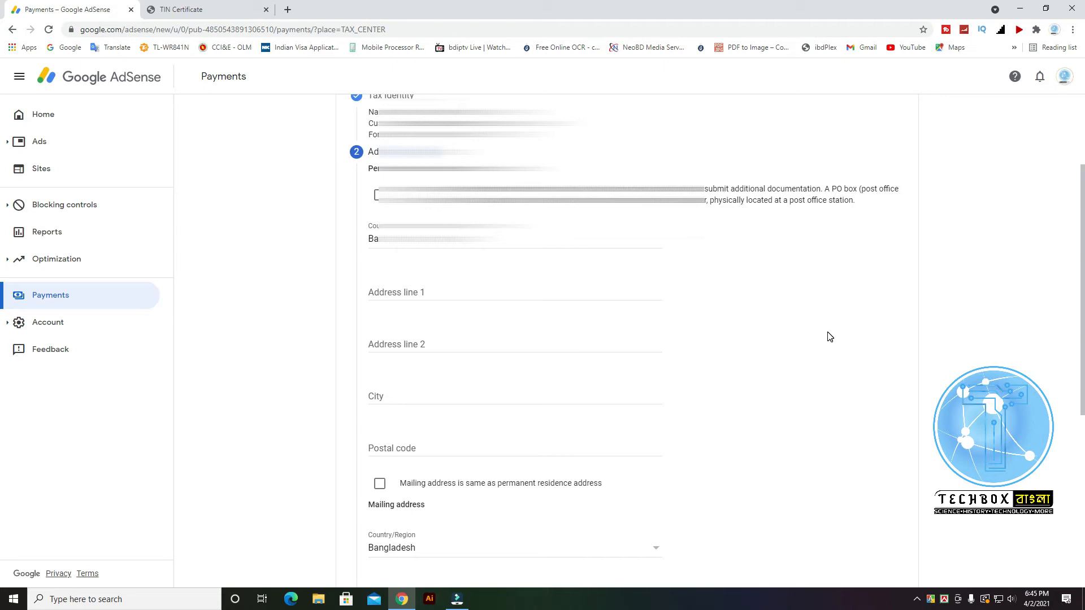
- Fill in address lines 1 and 2 of the permanent residence address with the individual's street address and locality
left_click(421, 293)
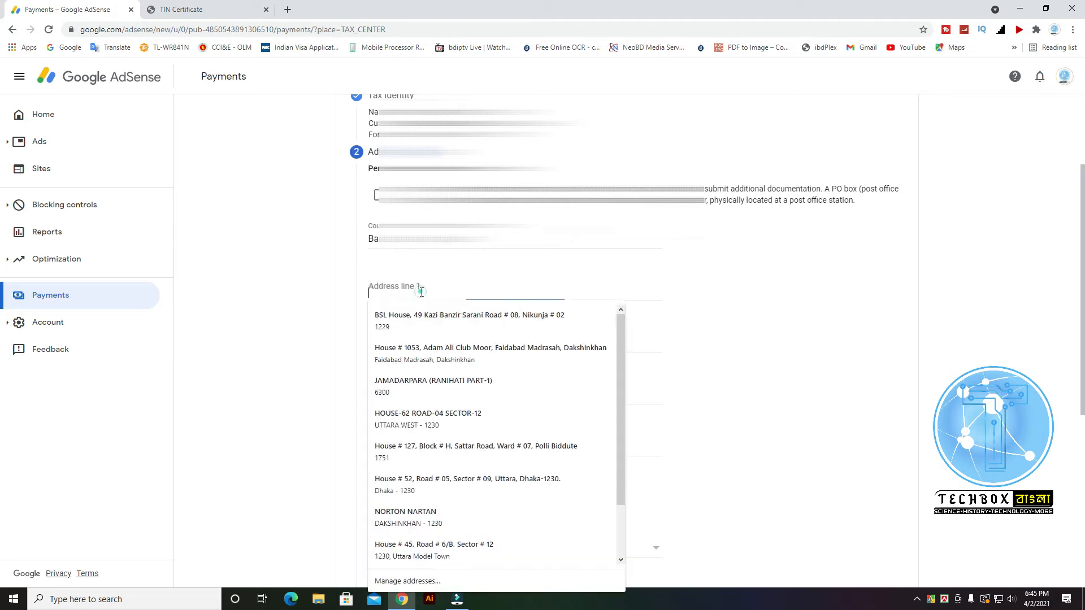
key("Escape")
left_click(797, 285)
left_click(463, 296)
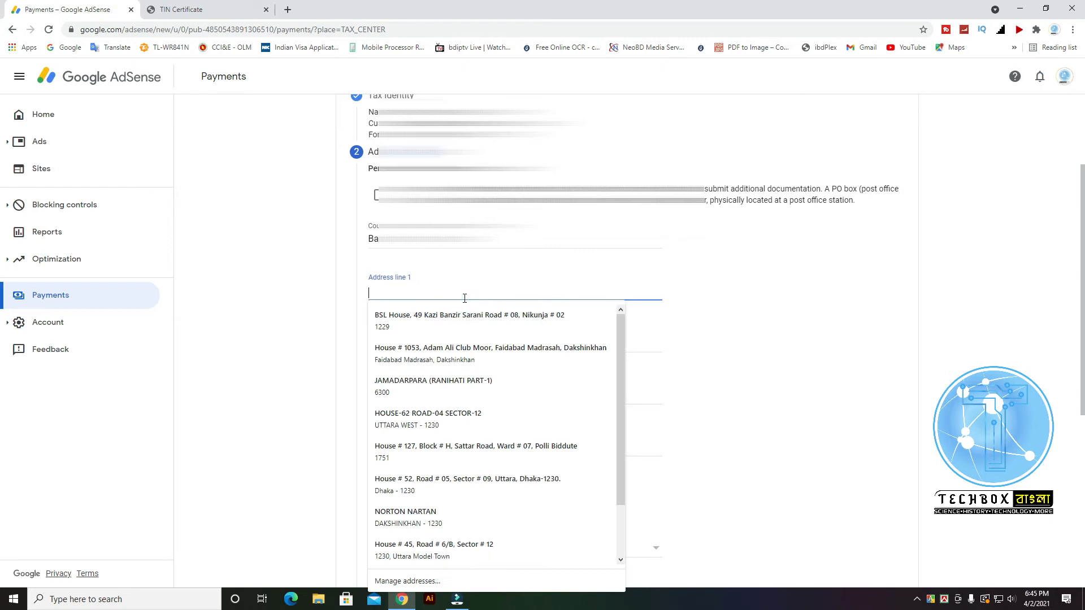
type("Ho")
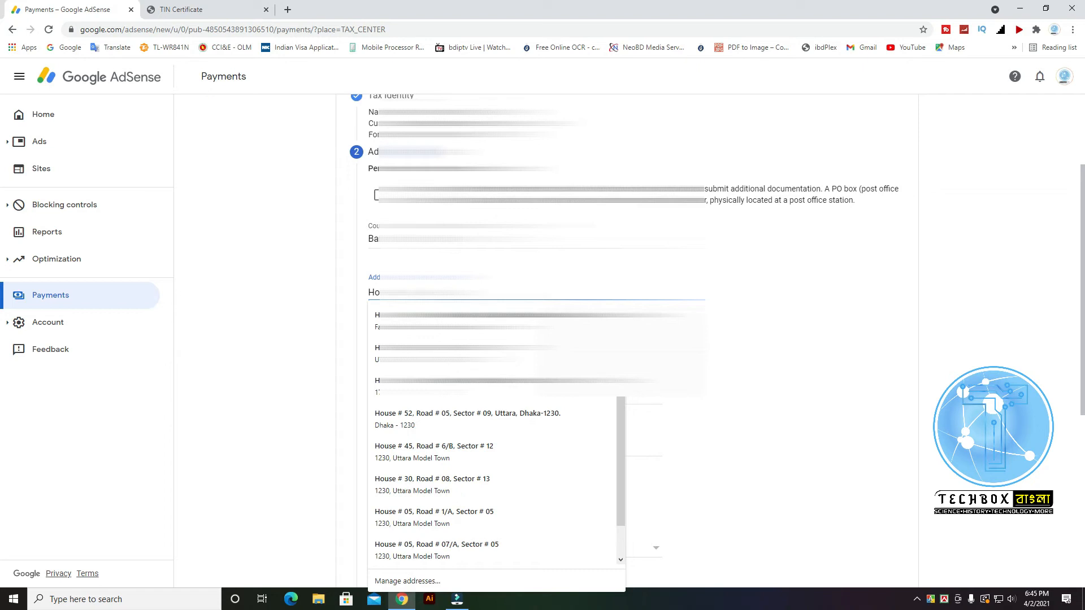
type("12")
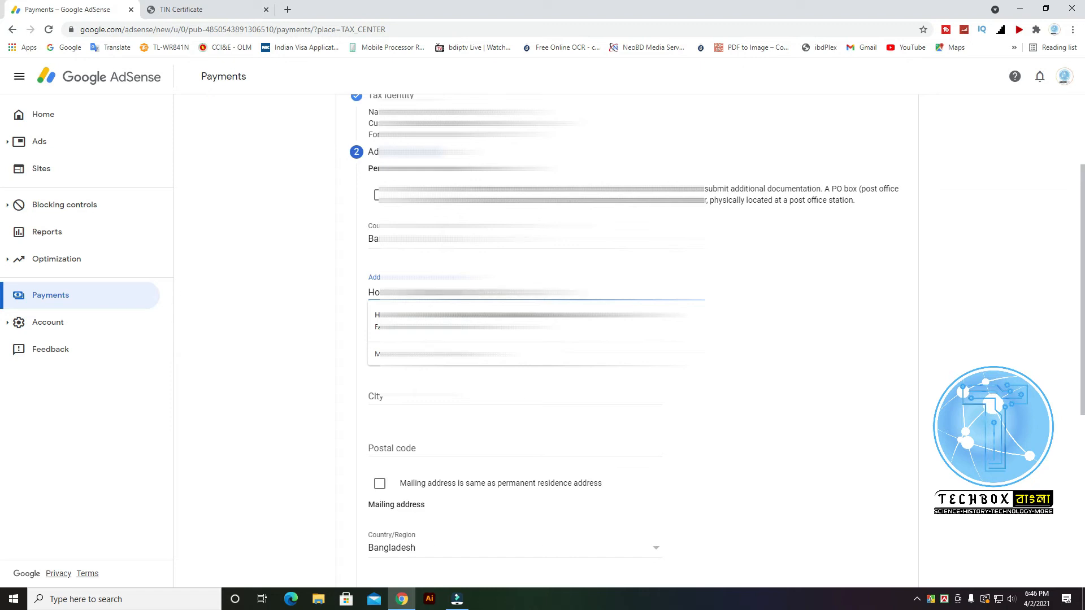
left_click(864, 327)
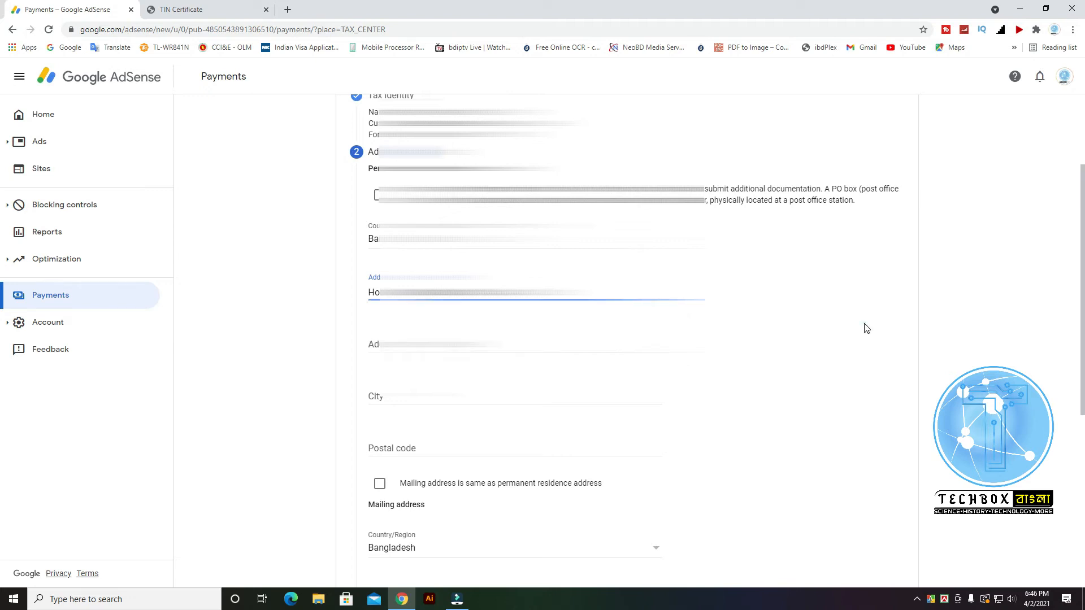
left_click(486, 345)
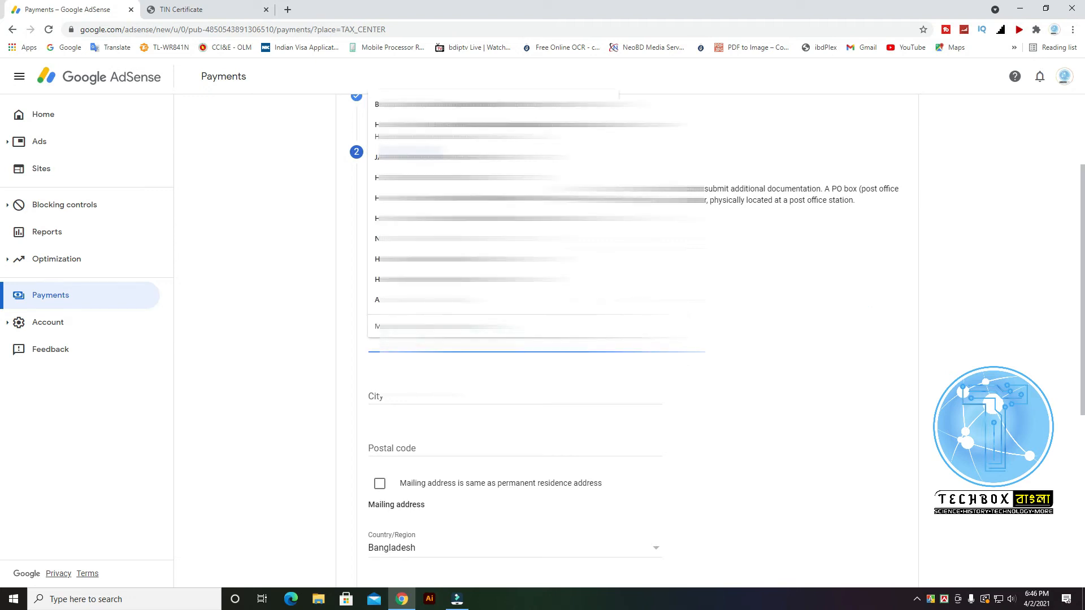
type("Fai")
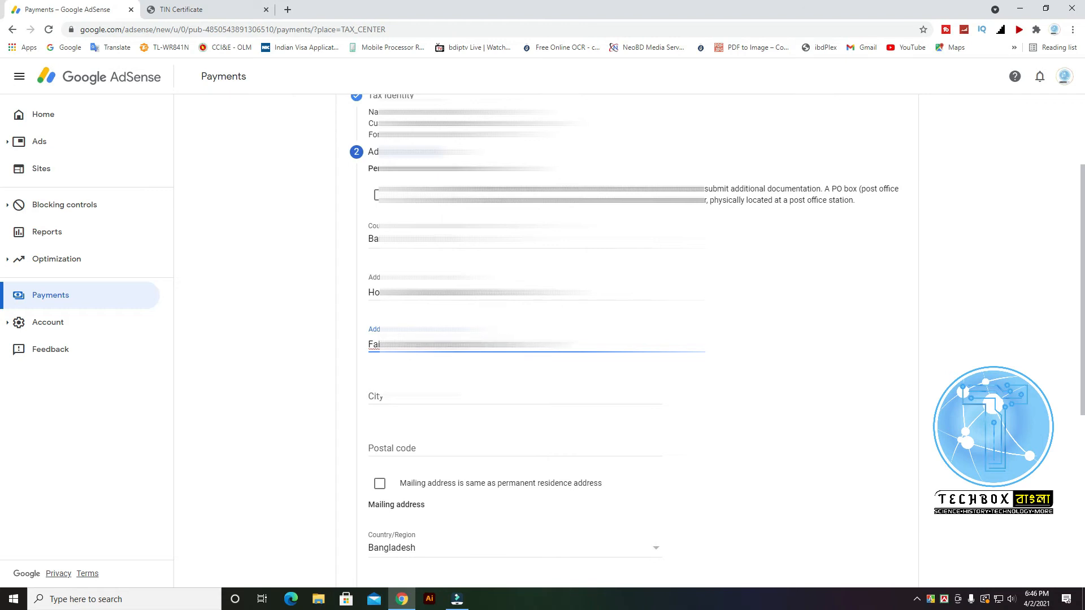
- Enter the individual's city and postal code in the permanent residence address
left_click(444, 401)
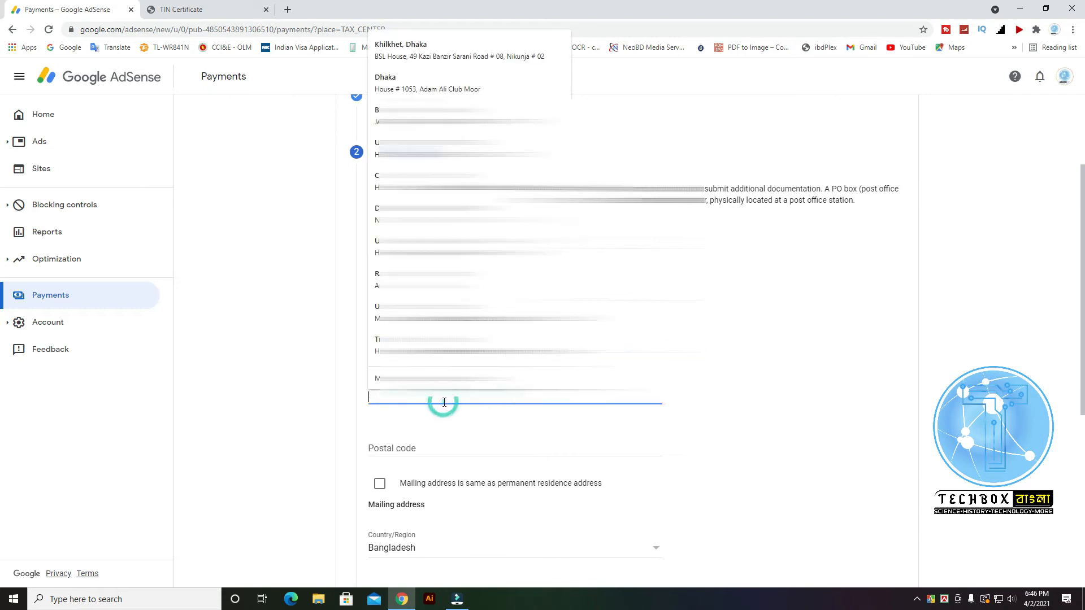
type("U")
key("Escape")
key("BackSpace")
type("Dha")
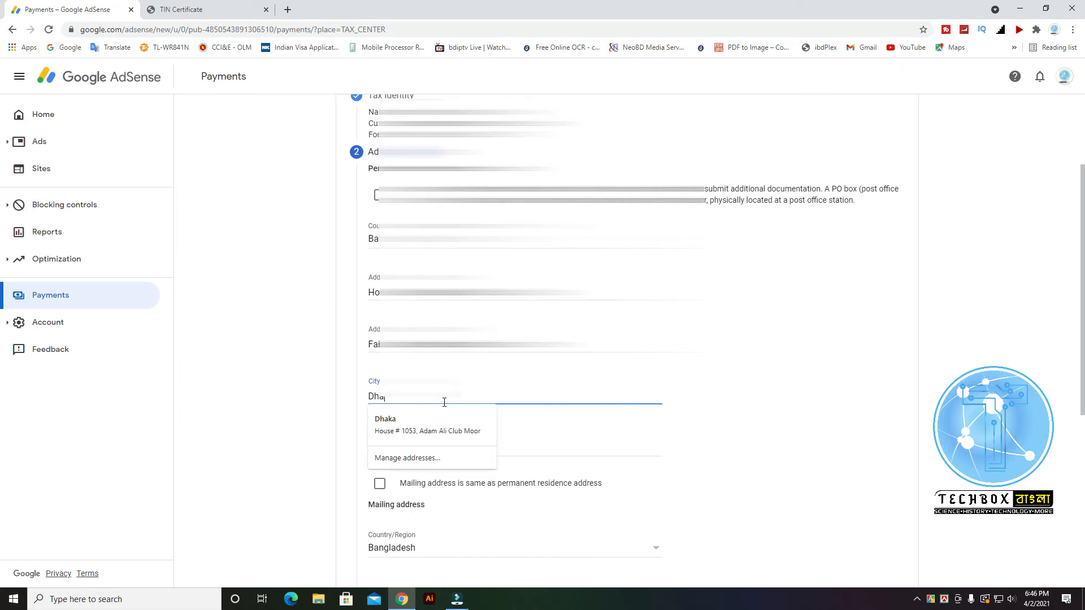
type("ka")
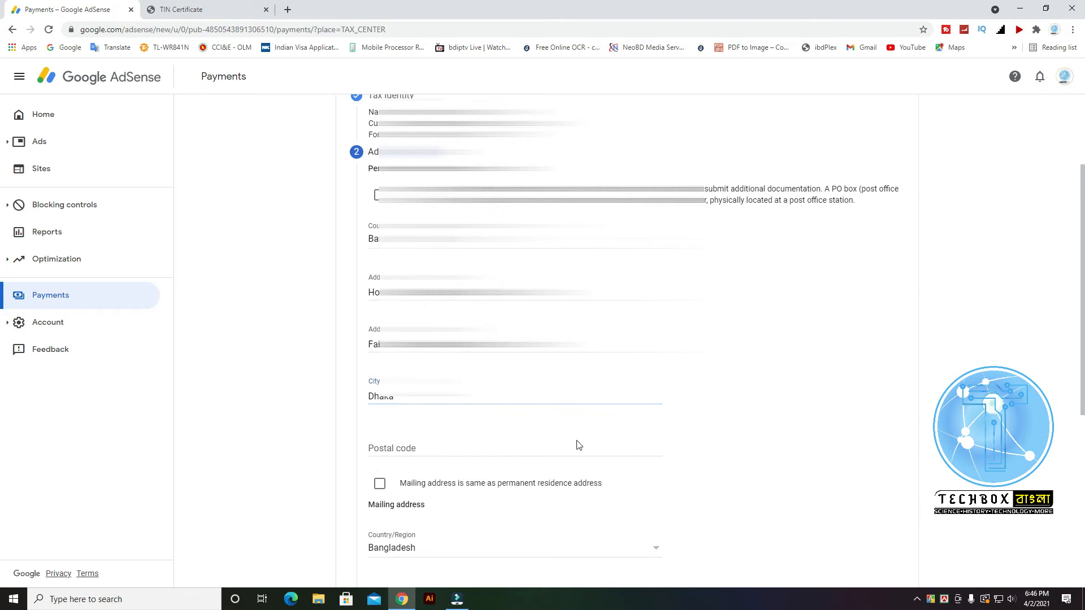
left_click(498, 455)
type("1230")
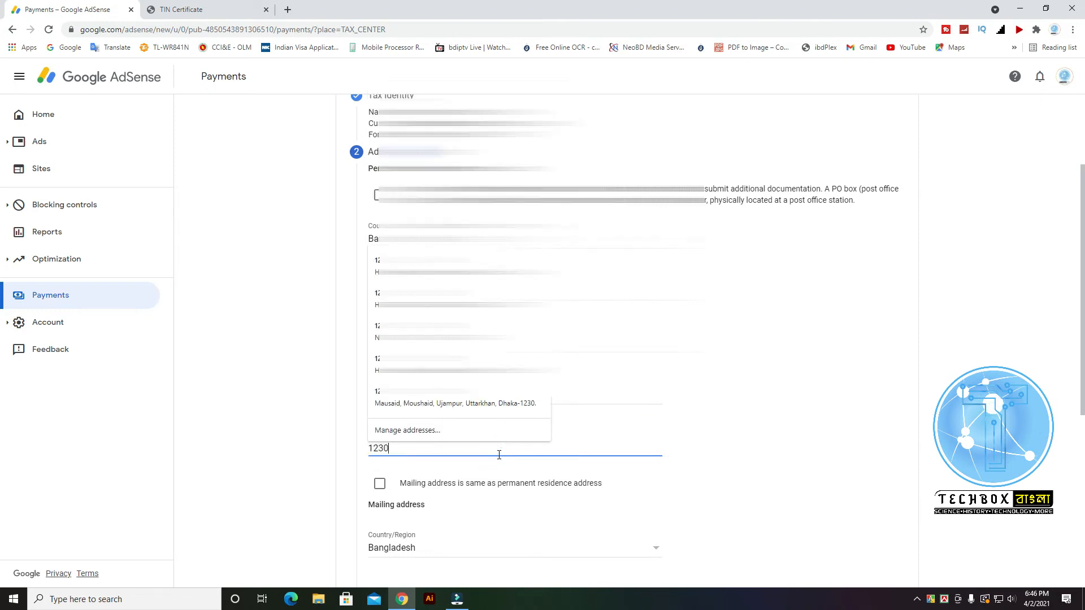
key("Escape")
left_click(884, 427)
- Mark the mailing address as the same as the permanent residence address and continue to the Tax treaty section
scroll(833, 417, "down", 1)
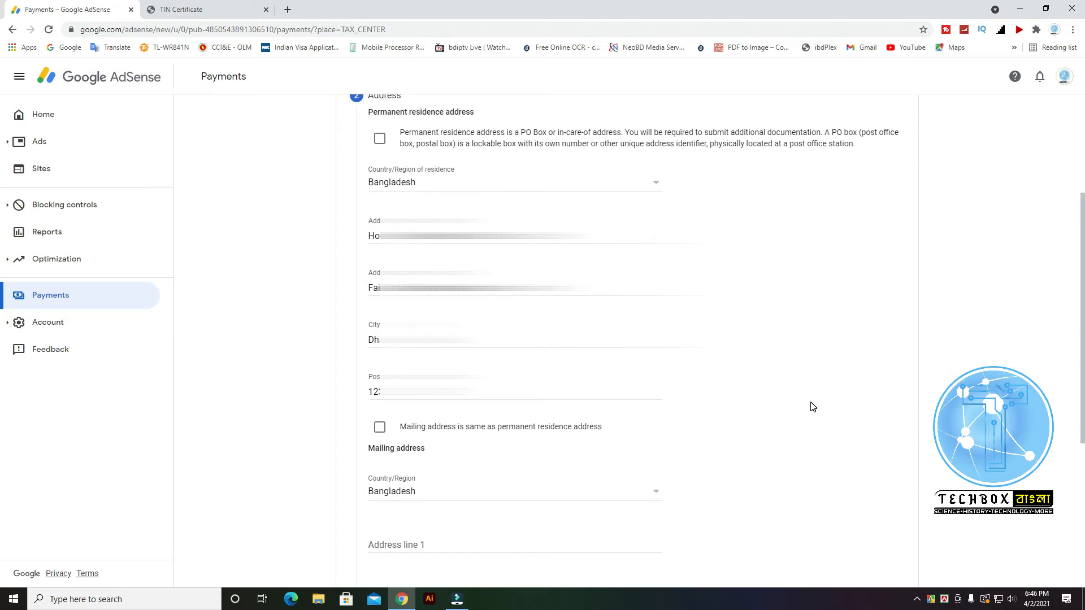
scroll(812, 406, "down", 1)
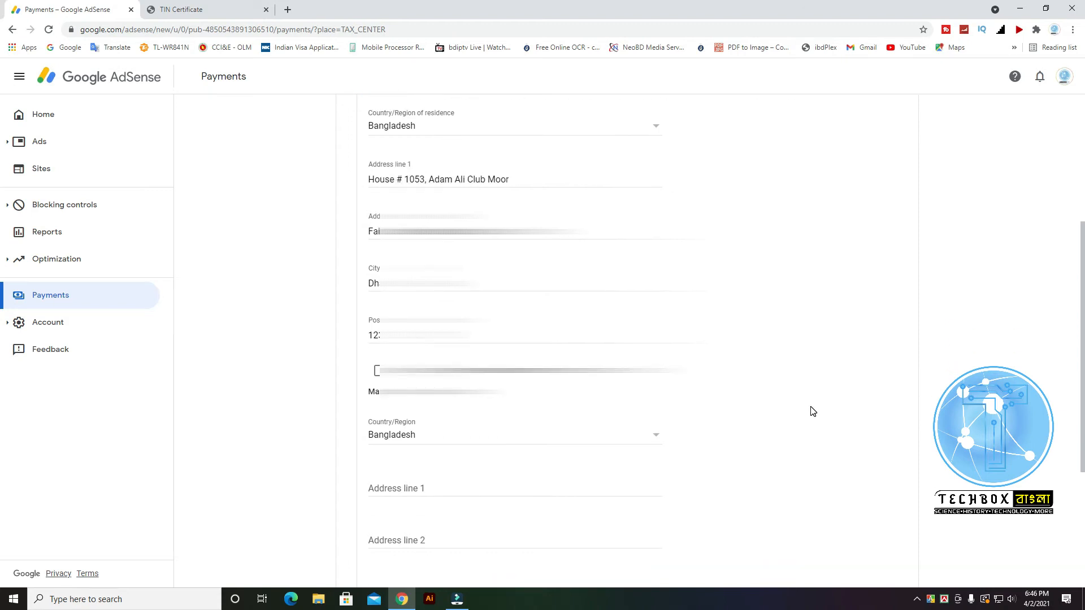
left_click(377, 373)
left_click(465, 477)
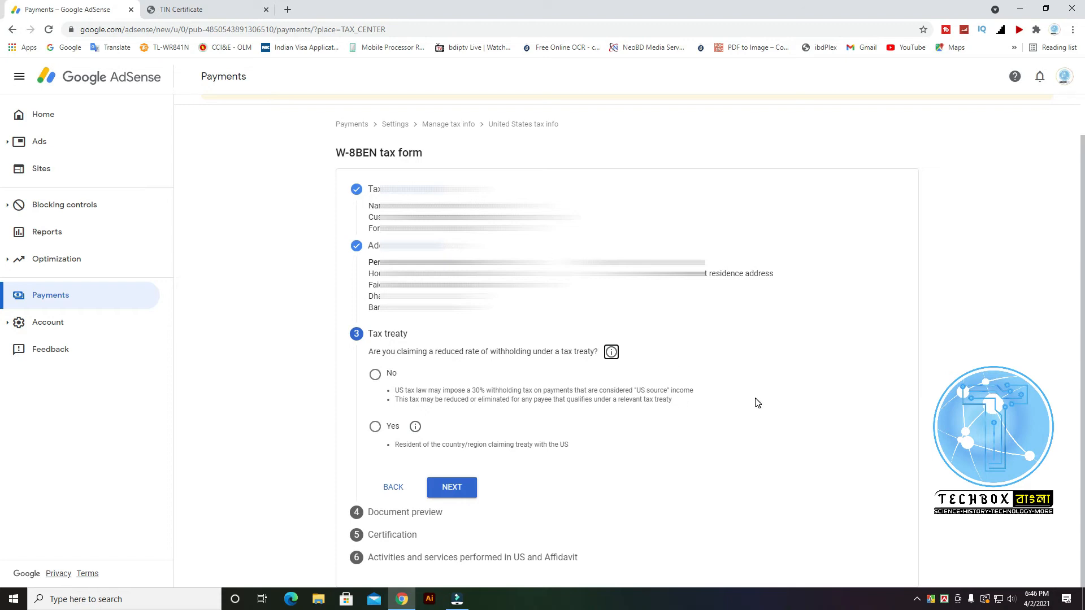
left_click(376, 379)
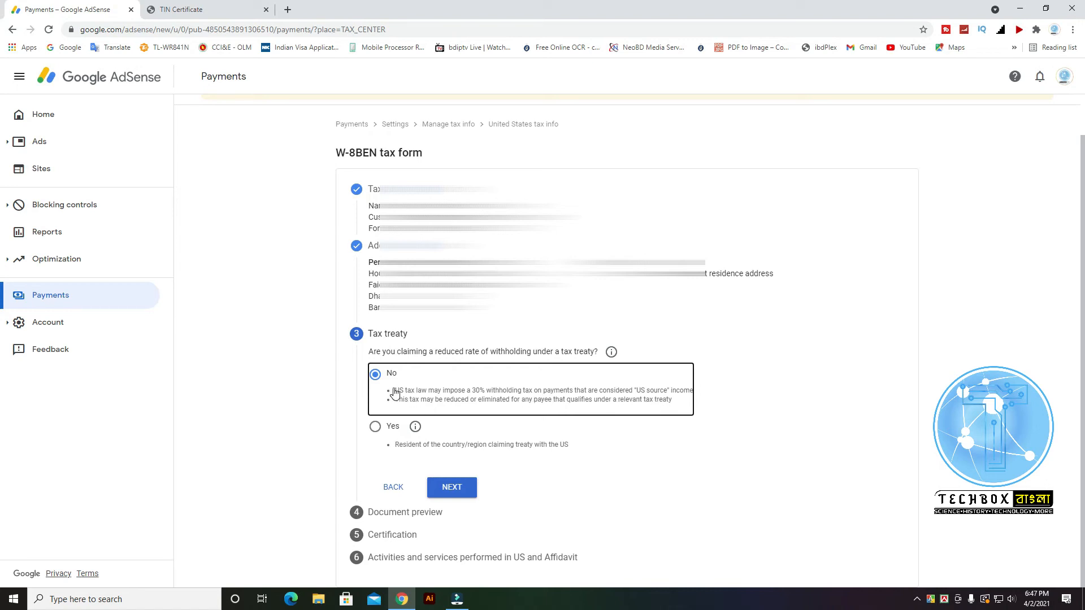
left_click(787, 392)
left_click(510, 390)
- Claim a reduced withholding rate under a tax treaty as a resident of Bangladesh
left_click(374, 428)
scroll(872, 414, "down", 2)
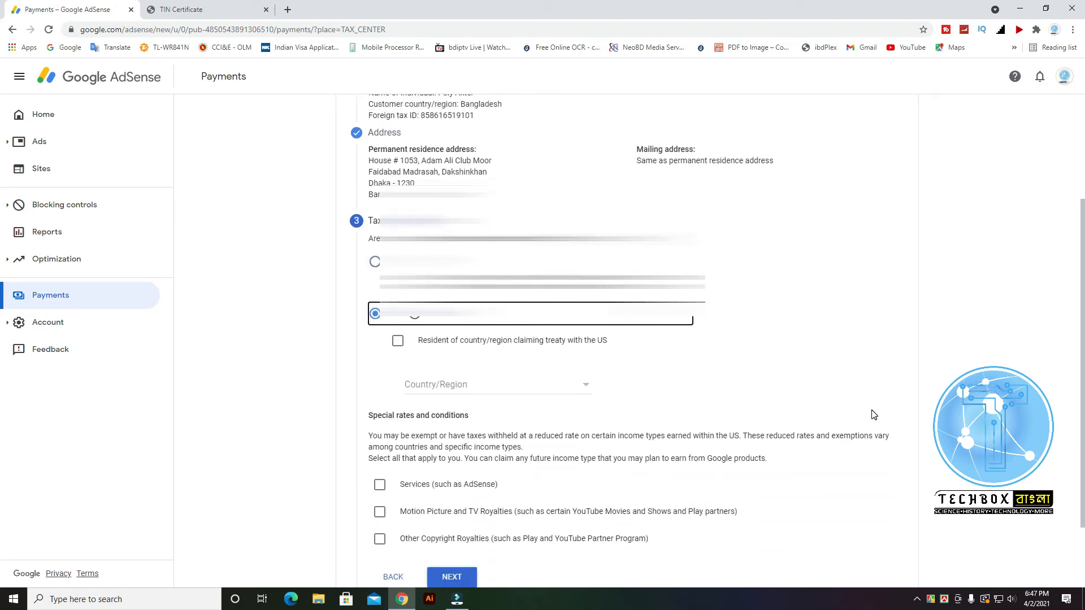
left_click(398, 340)
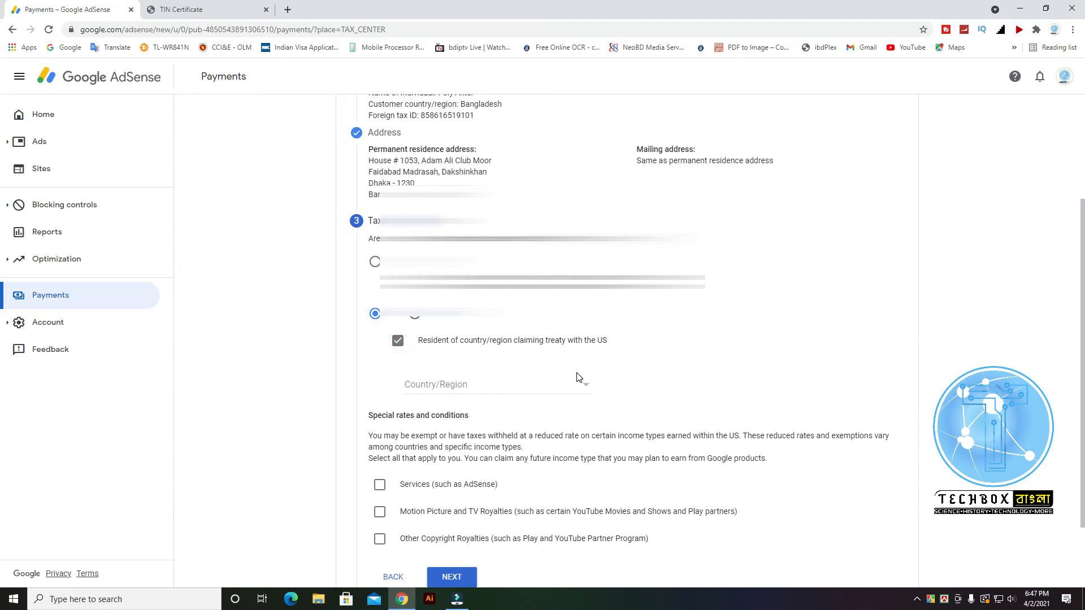
left_click(561, 383)
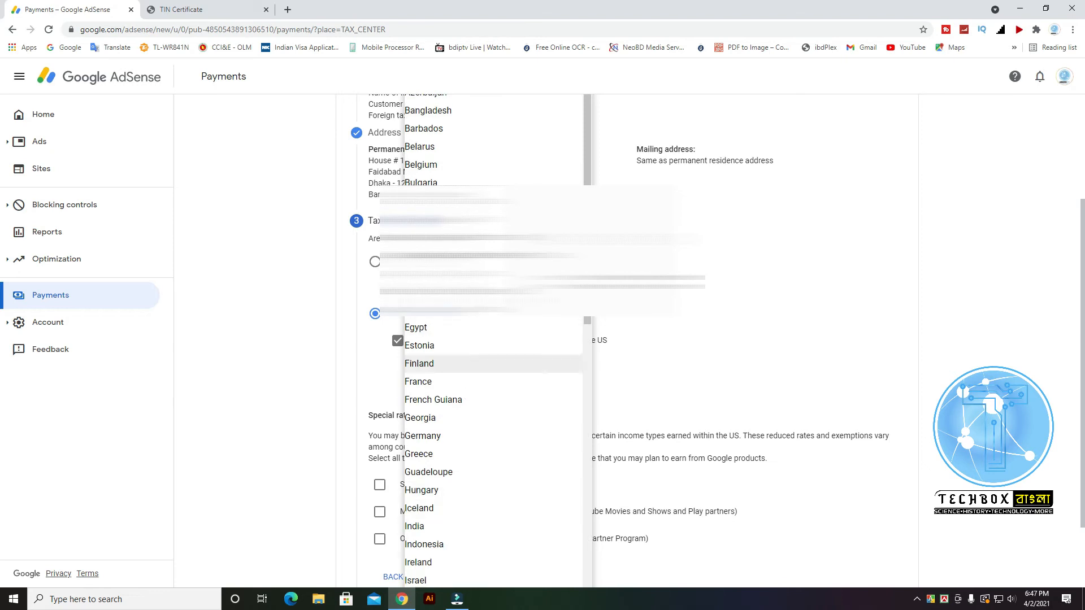
left_click(432, 111)
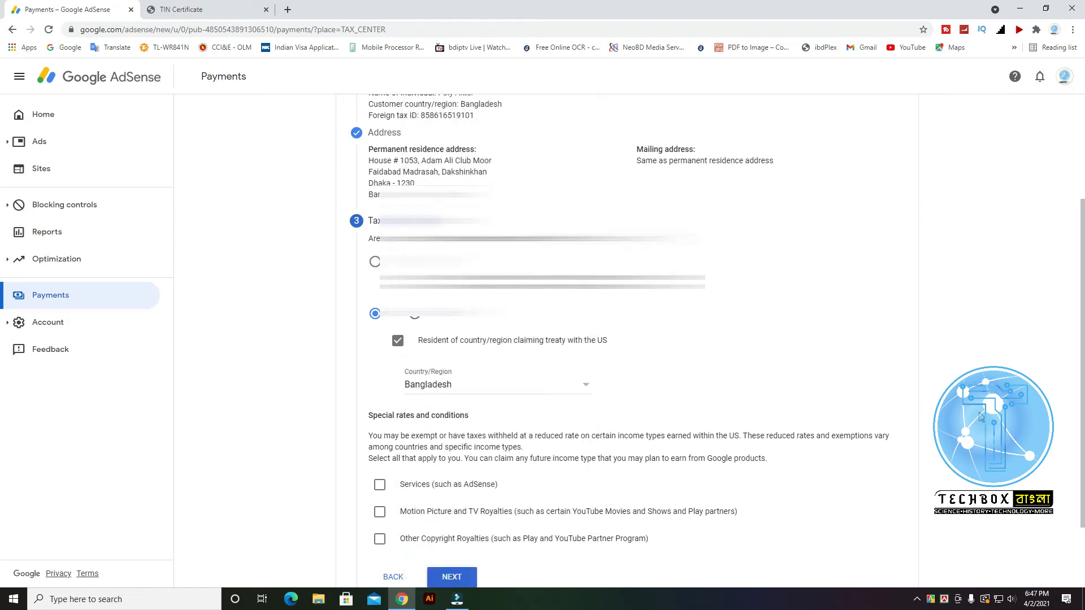
- Read the Special rates and conditions text on exemptions and reduced rates by country and income type
scroll(981, 417, "down", 2)
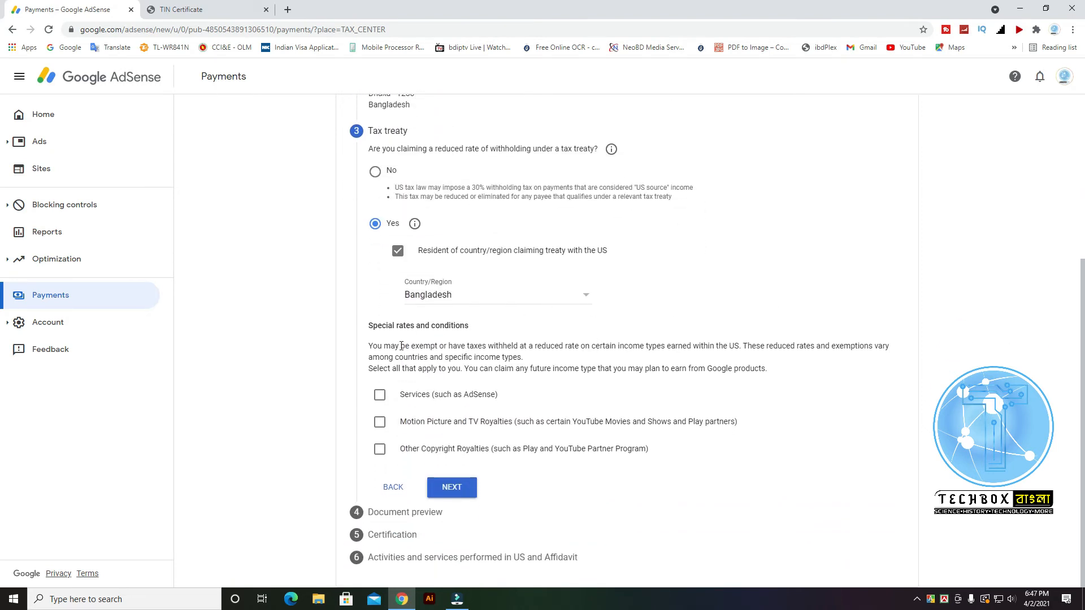
left_click_drag(373, 329, 508, 327)
left_click(606, 316)
left_click_drag(364, 346, 443, 350)
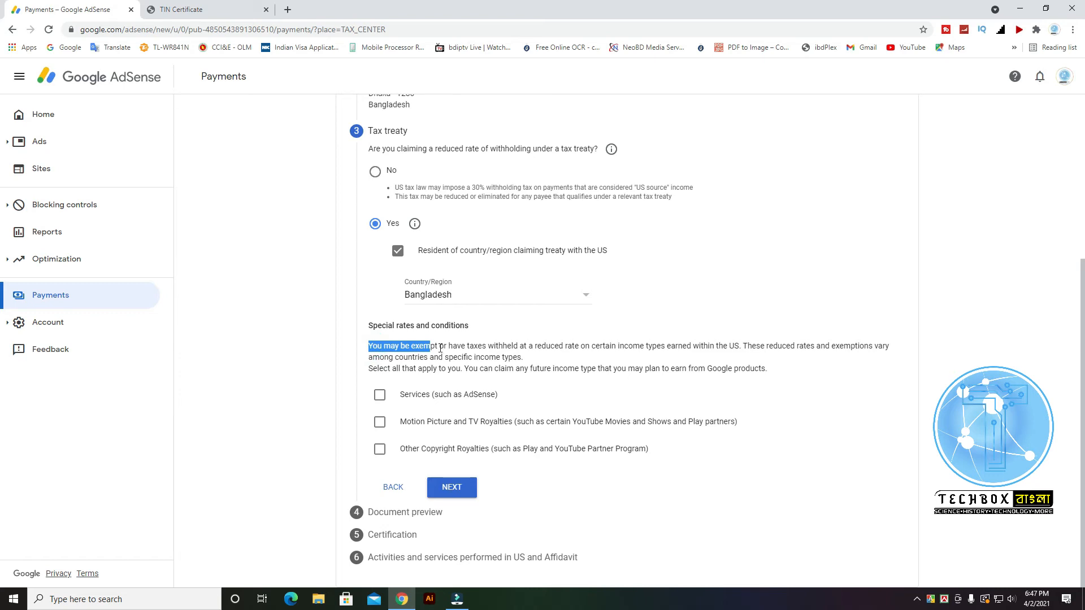
left_click(441, 349)
left_click(504, 348)
left_click(535, 347)
left_click(551, 350)
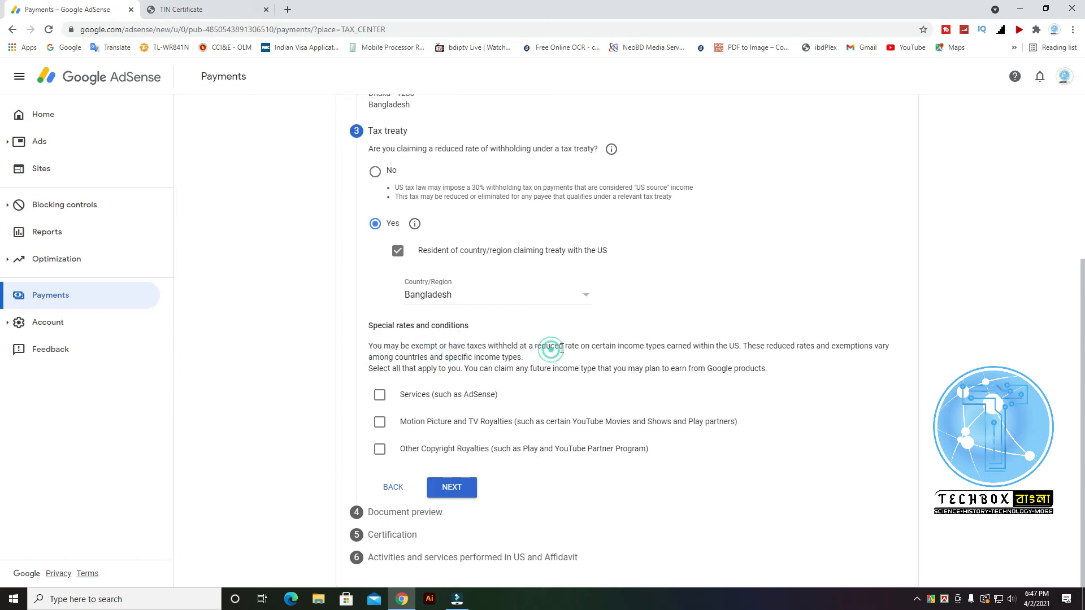
left_click_drag(603, 348, 633, 347)
left_click(637, 358)
left_click_drag(379, 362, 489, 359)
left_click(436, 361)
left_click(437, 361)
left_click(456, 360)
left_click(519, 359)
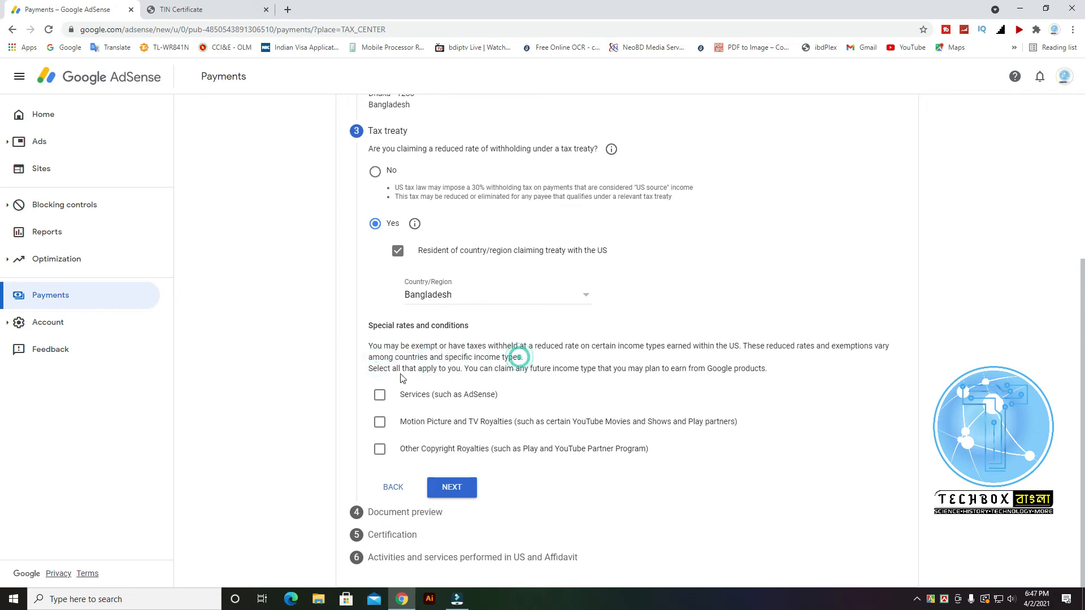
- Read the instruction on selecting all applicable income types, including future income from Google products
left_click_drag(370, 372, 405, 371)
left_click(430, 371)
left_click_drag(510, 372, 529, 373)
left_click(583, 372)
left_click_drag(604, 371, 622, 370)
left_click(730, 370)
mouse_move(772, 366)
left_mouse_down()
mouse_move(523, 397)
mouse_move(373, 368)
mouse_move(791, 364)
left_mouse_up()
left_click(789, 360)
left_click_drag(377, 369, 778, 372)
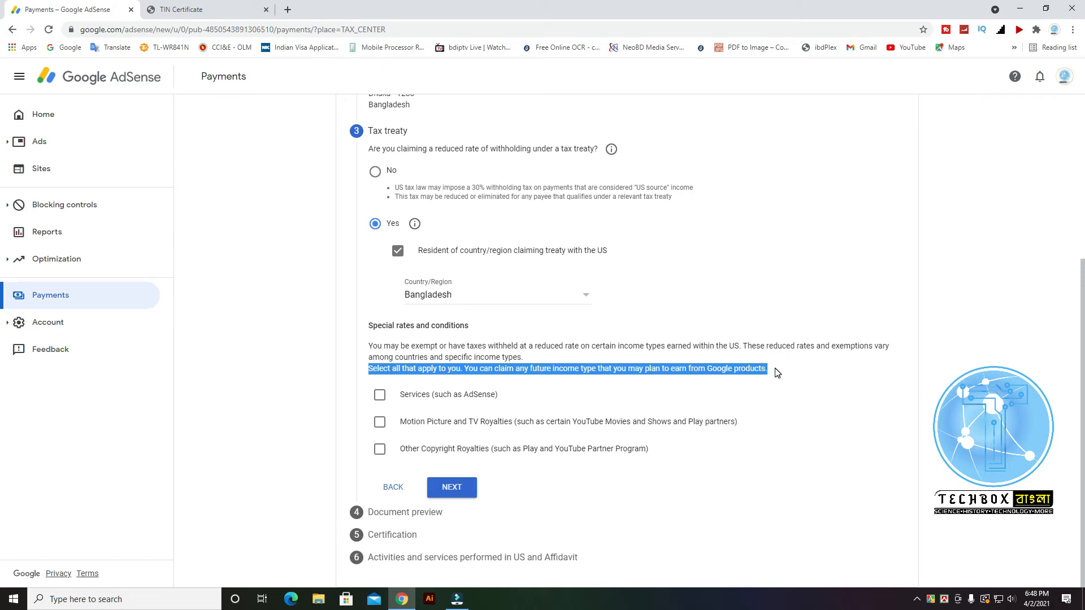
left_click(778, 372)
left_click_drag(370, 373, 774, 371)
left_click(767, 368)
left_click_drag(441, 380, 809, 373)
left_click(807, 371)
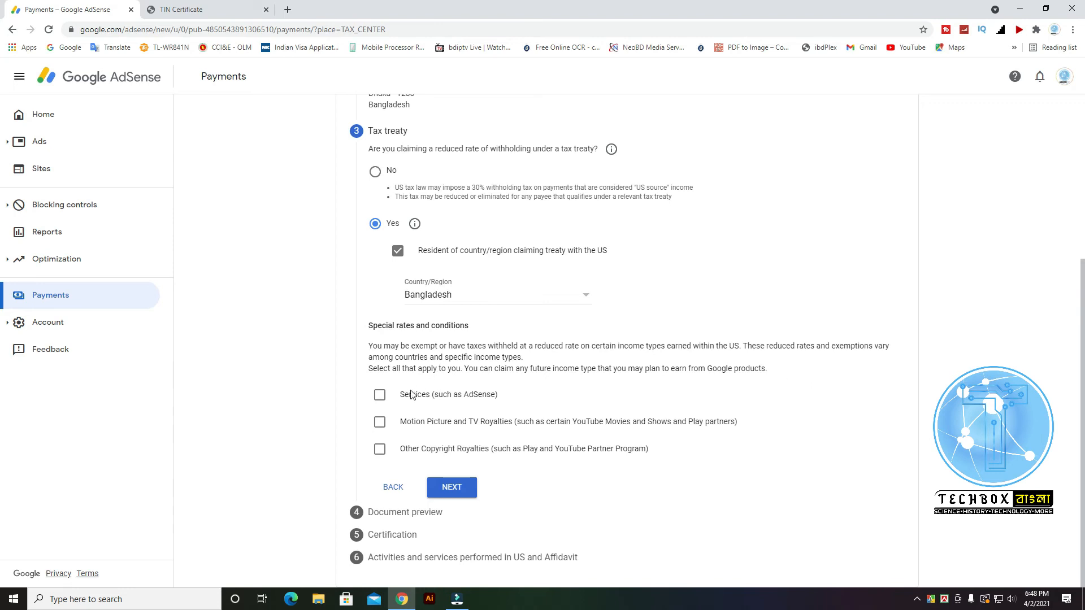
- Select the income type Services (such as AdSense) and set its treaty reference to Article 7 and paragraph 1
left_click(380, 395)
left_click_drag(451, 395, 516, 393)
left_click(456, 393)
scroll(511, 344, "down", 2)
left_click(490, 326)
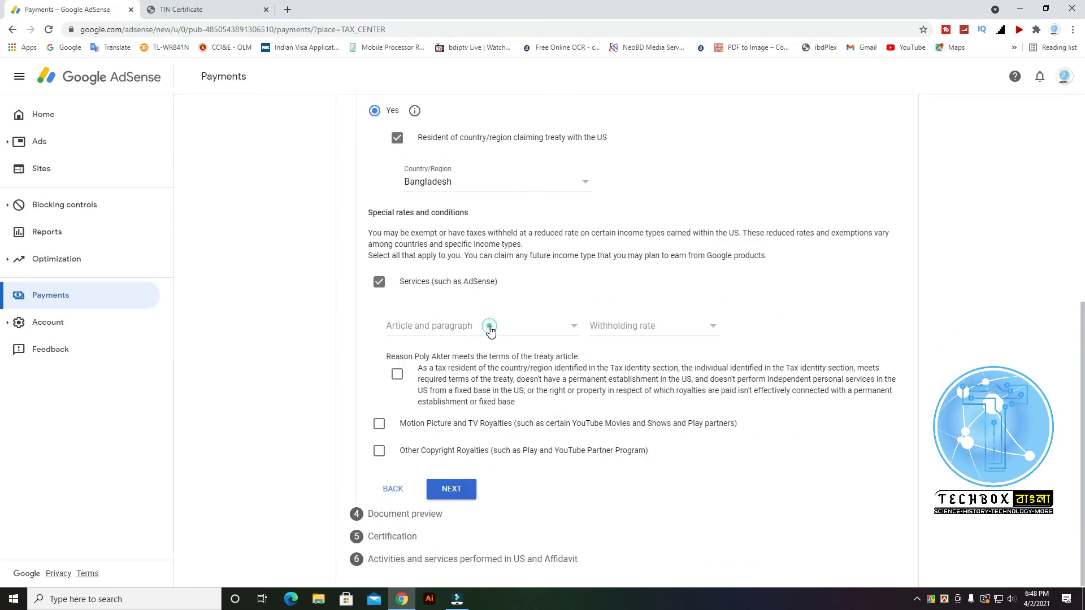
left_click(465, 347)
- Set the Services withholding rate to 0% (Reduced treaty rate) and confirm that the individual meets the treaty article's terms
left_click(647, 327)
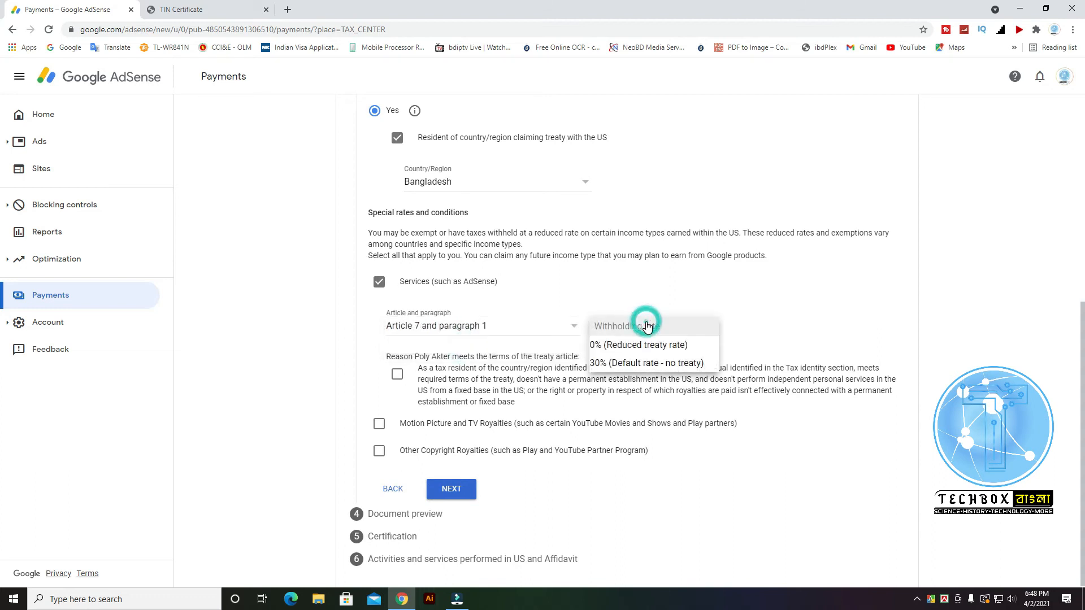
left_click(681, 345)
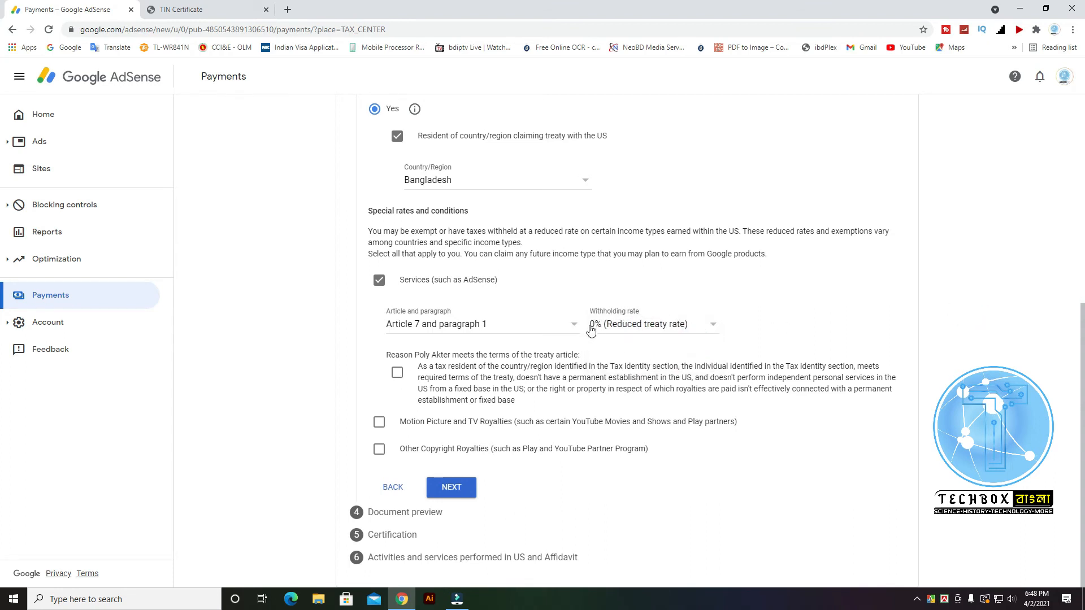
left_click(397, 374)
- Claim Motion Picture and TV Royalties under Article 12 and paragraph 2 at 10% (Reduced treaty rate), confirming the treaty article's terms are met
left_click(379, 422)
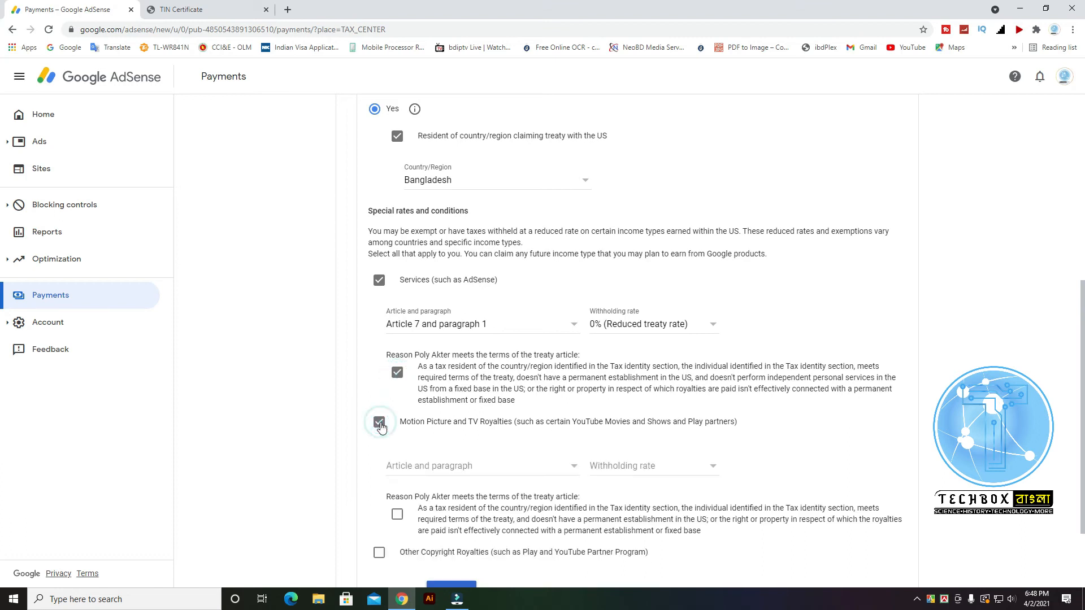
scroll(930, 390, "down", 2)
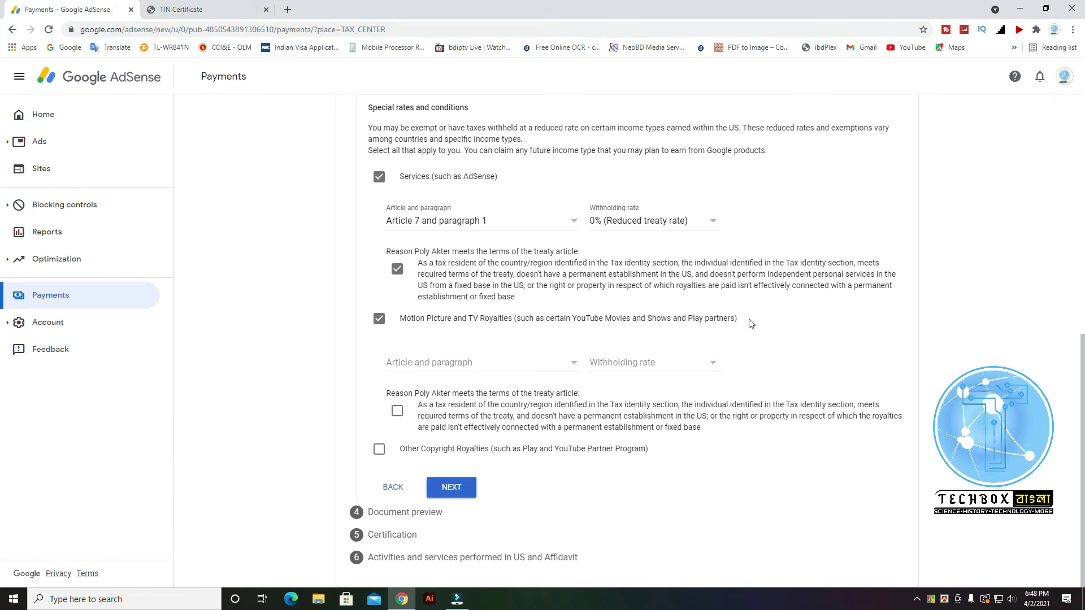
left_click(458, 362)
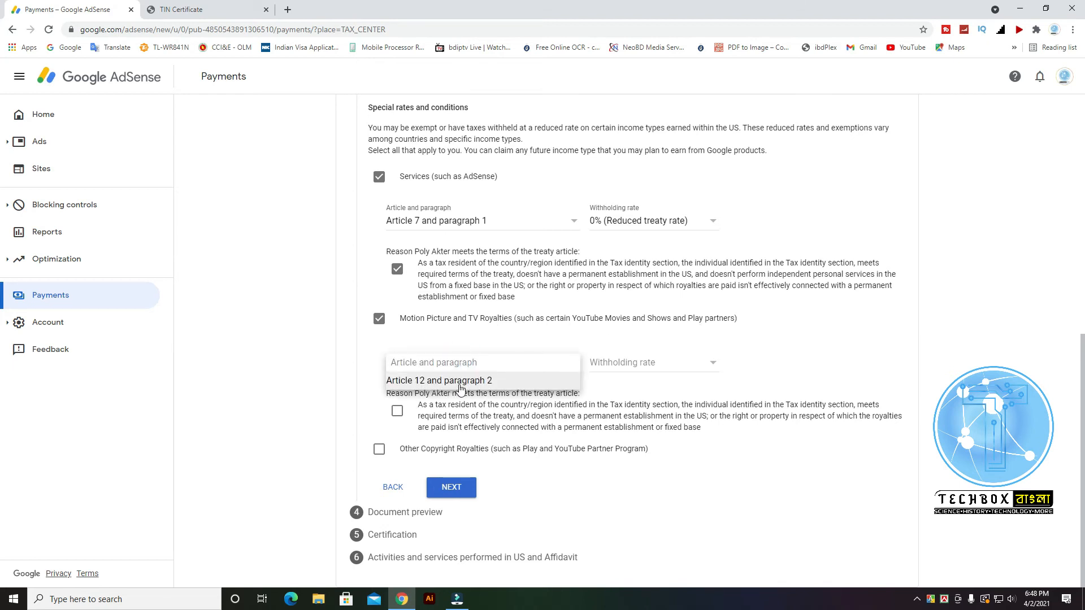
left_click(519, 379)
left_click(648, 365)
left_click(643, 382)
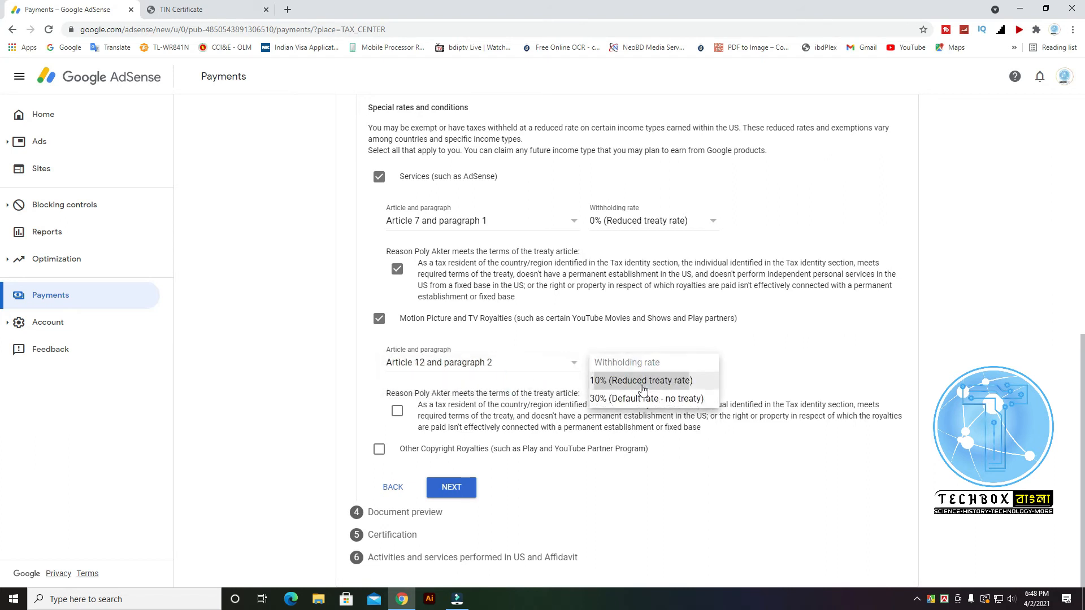
left_click(640, 367)
left_click(637, 359)
left_click(397, 412)
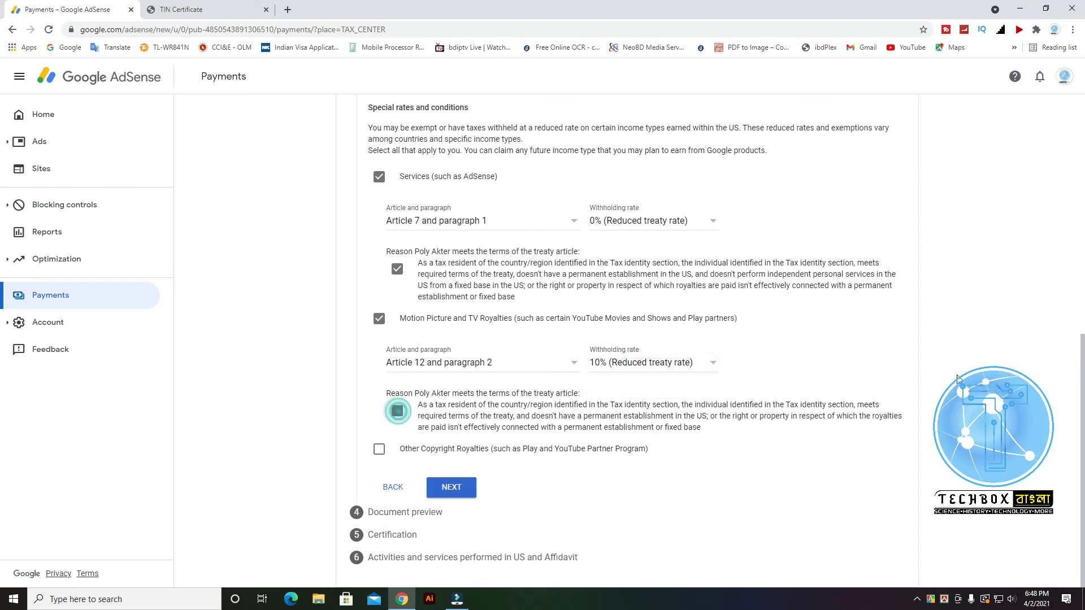
- Claim Other Copyright Royalties under Article 12 and paragraph 2 at 10% (Reduced treaty rate), confirm the treaty terms, and continue to Document preview
left_click(379, 449)
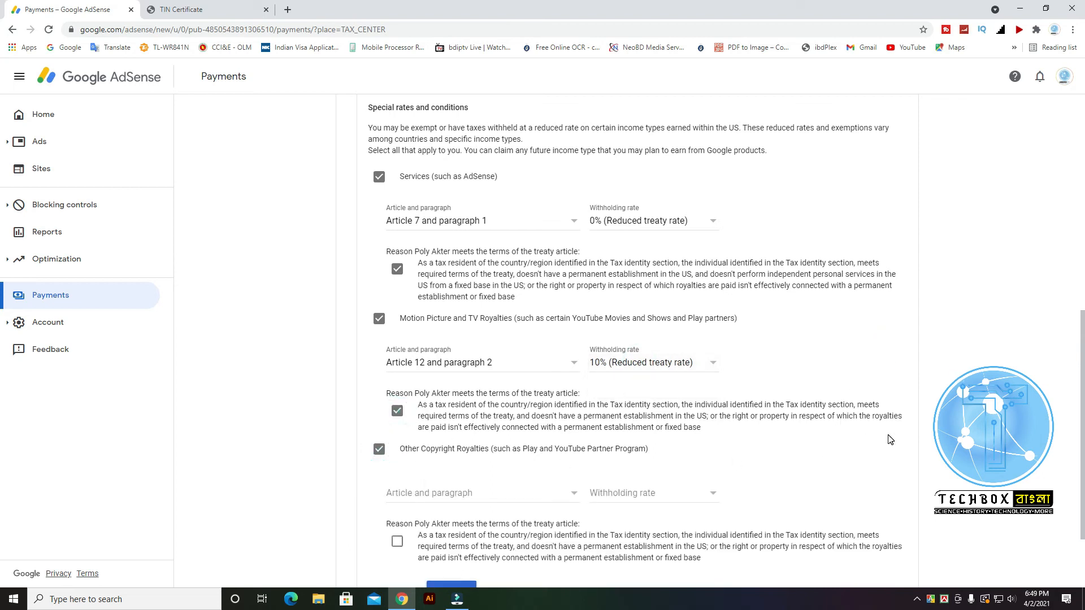
scroll(887, 437, "down", 2)
left_click(538, 393)
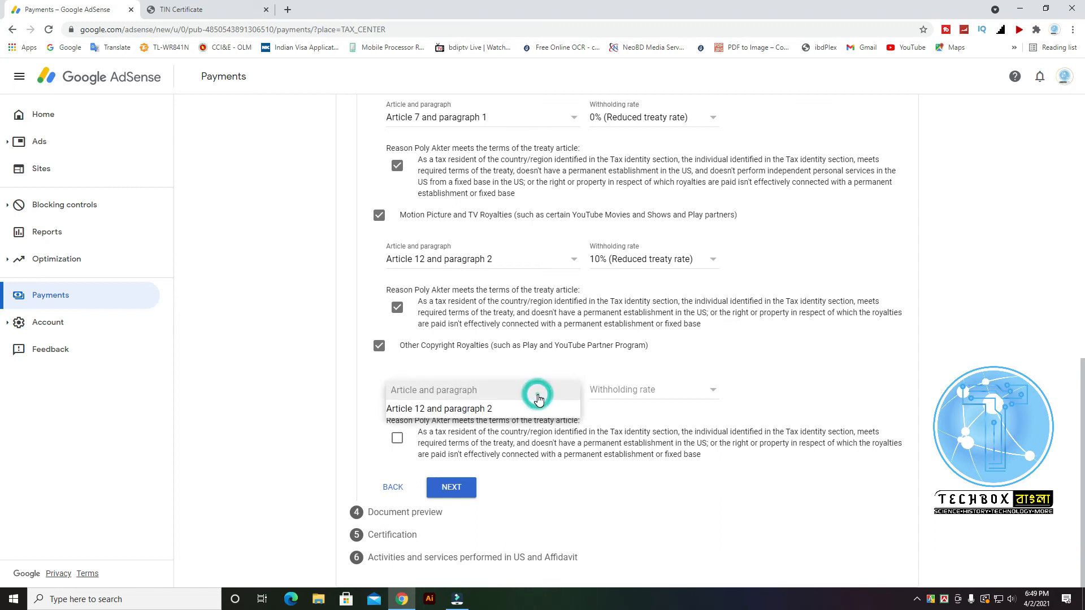
left_click(505, 410)
left_click(702, 390)
left_click(656, 409)
left_click(397, 439)
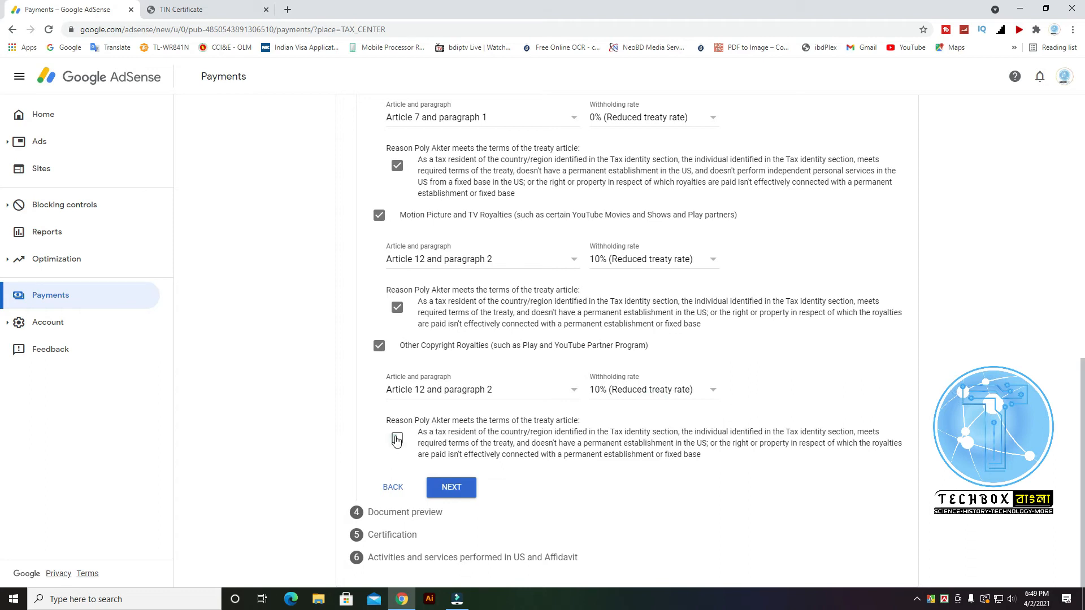
left_click(466, 487)
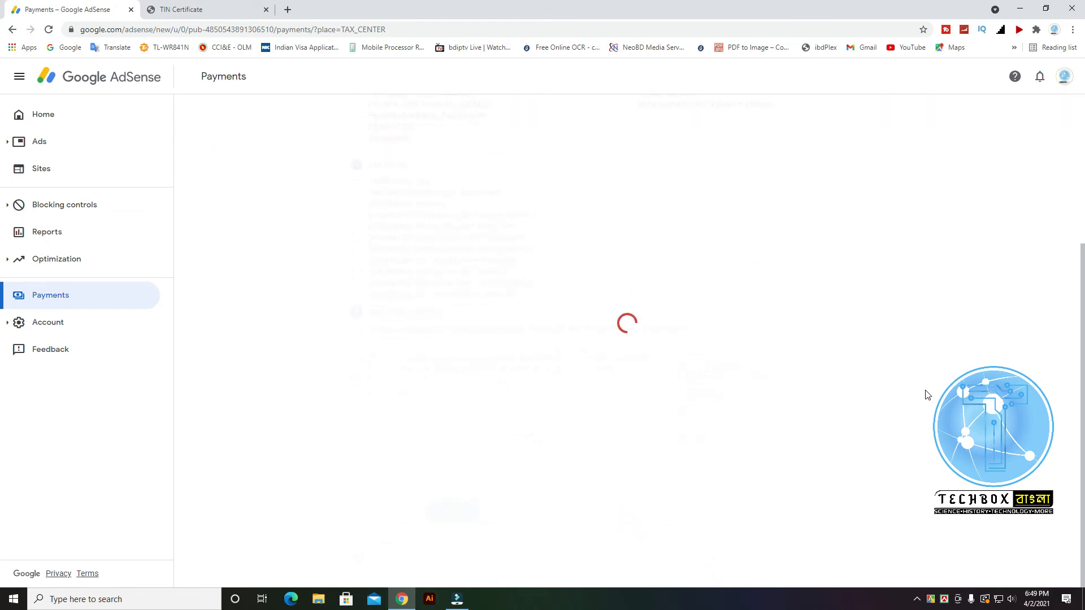
- Open the generated Form W-8BEN: Default document, review its contents, and close it to return to the tax form
scroll(897, 393, "up", 1)
scroll(506, 439, "down", 1)
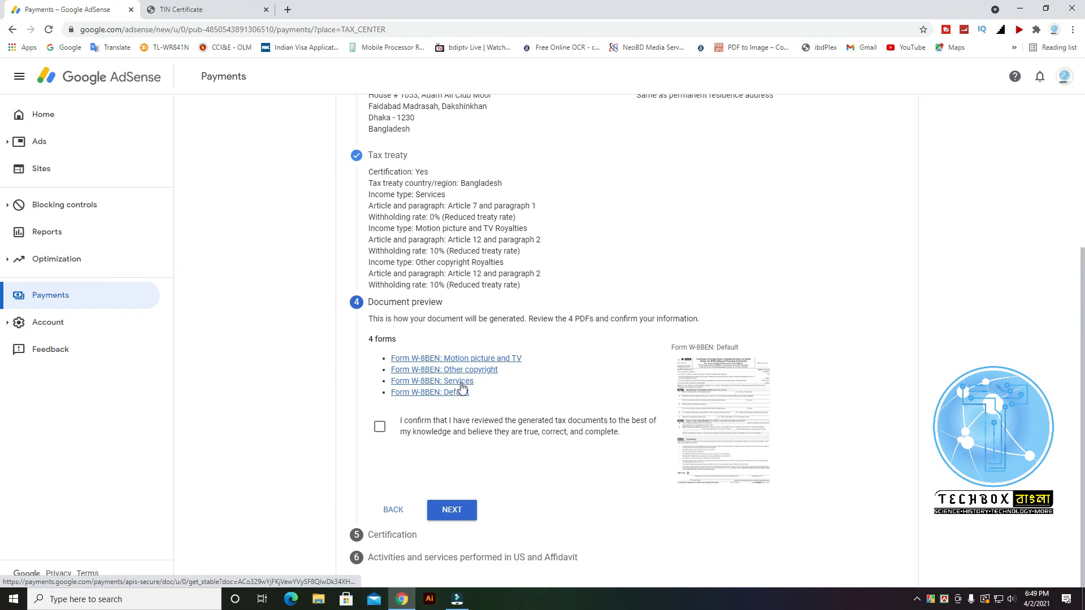
left_click(718, 416)
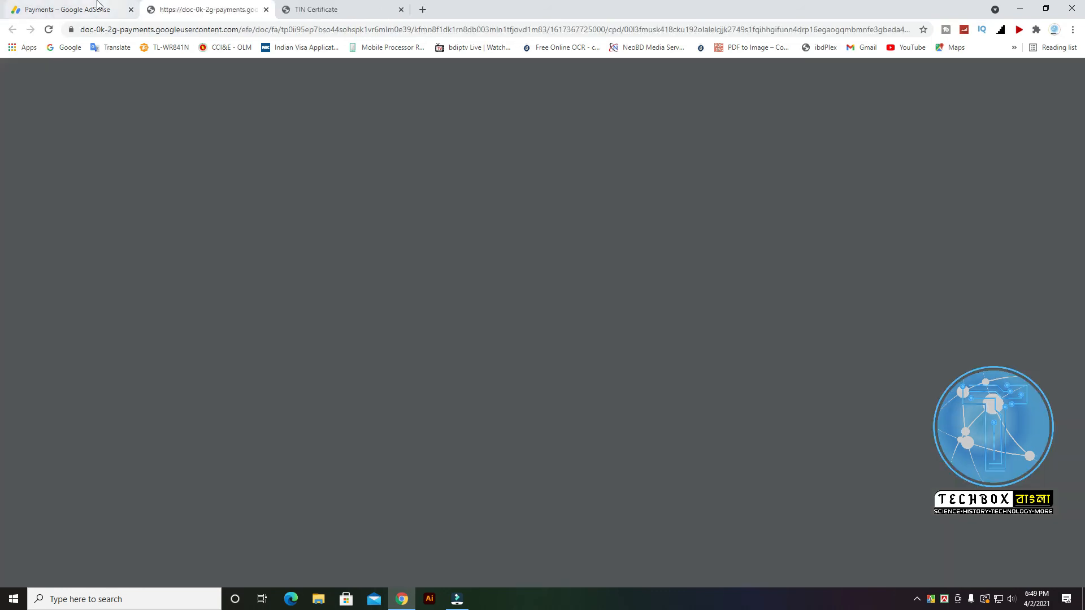
left_click(97, 7)
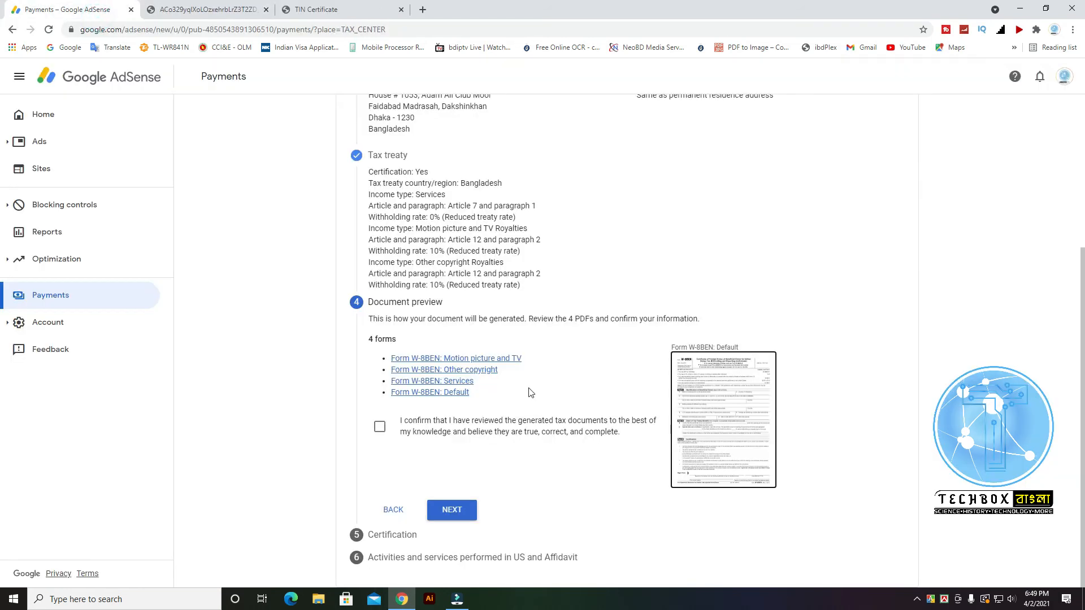
left_click(194, 6)
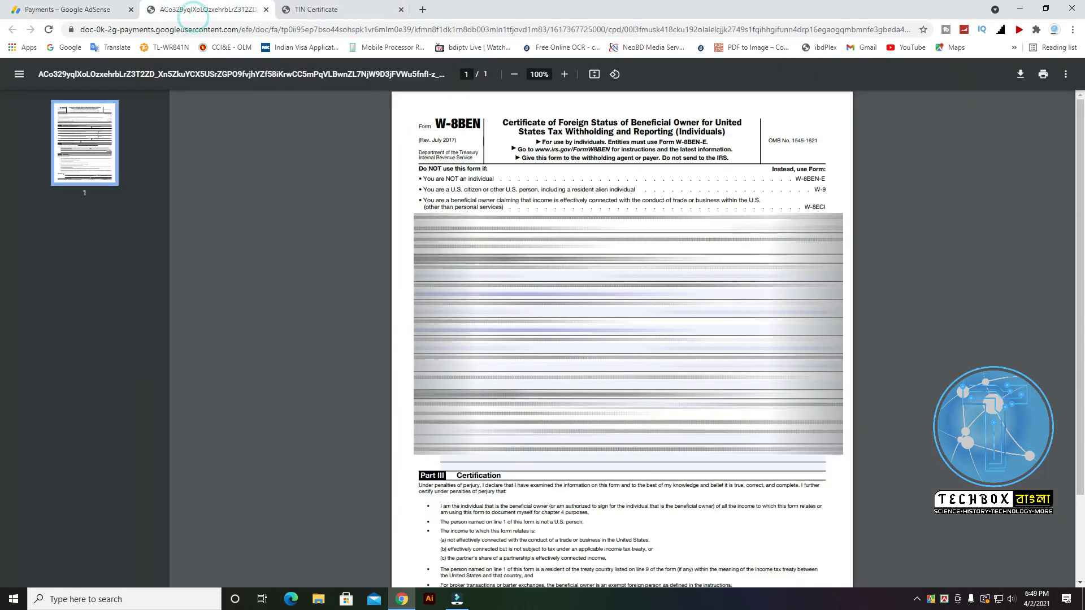
left_click(266, 9)
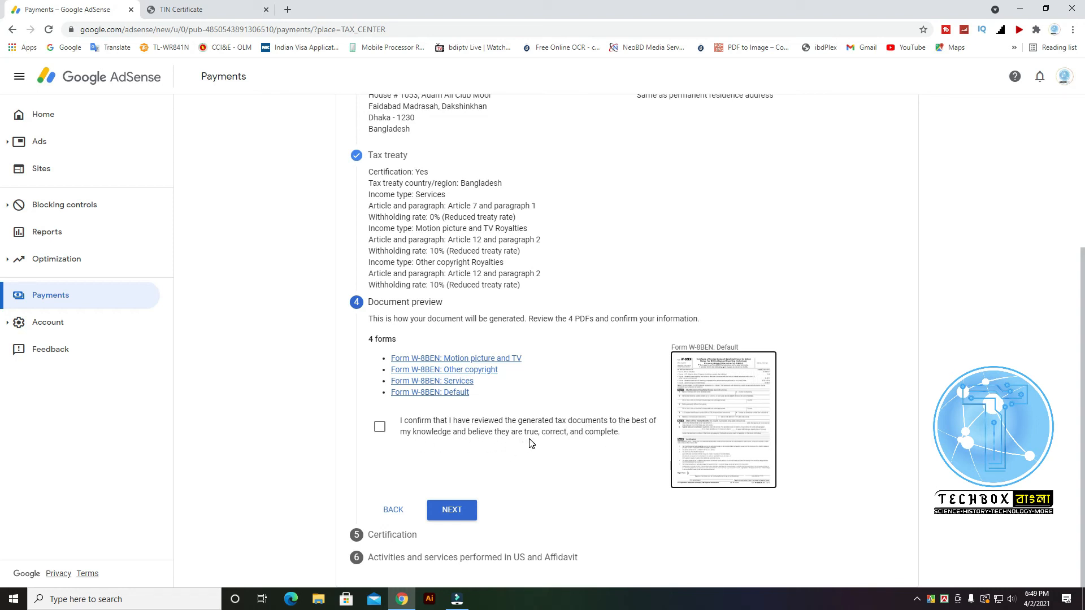
- Confirm that the generated tax documents were reviewed and are true, correct, and complete, and continue to the Certification section
left_click(381, 431)
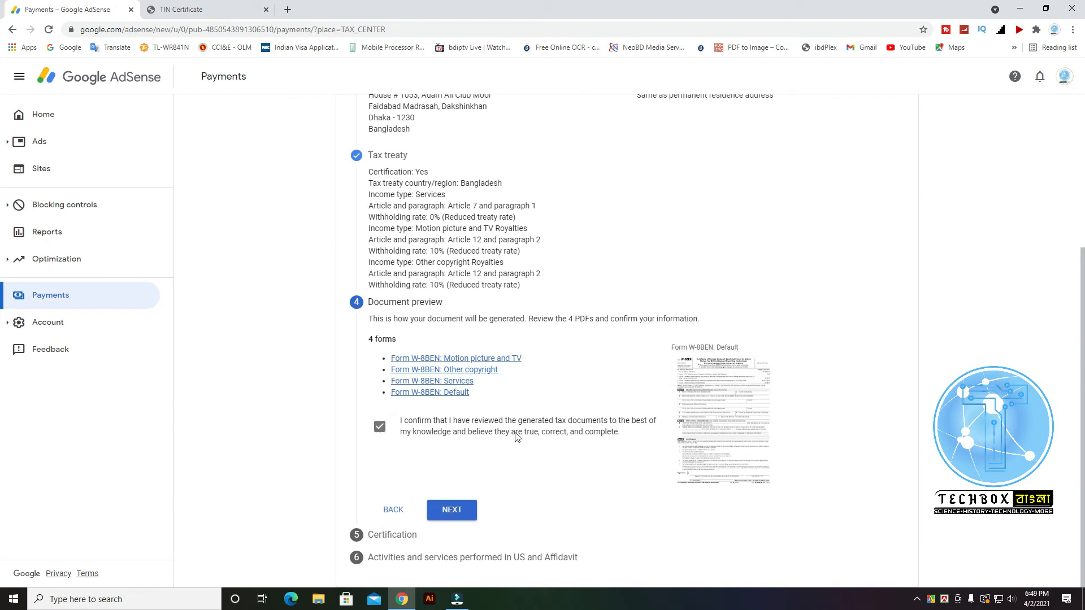
left_click_drag(411, 427, 382, 431)
left_click(382, 430)
left_click(468, 511)
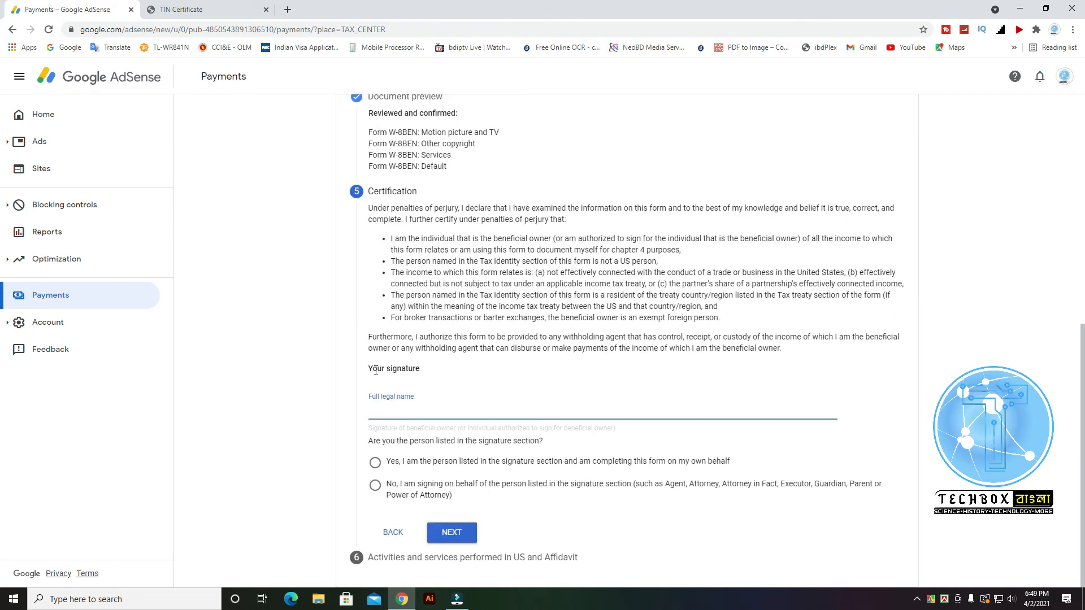
- Sign the Certification section by entering the beneficial owner's full legal name
left_click(391, 409)
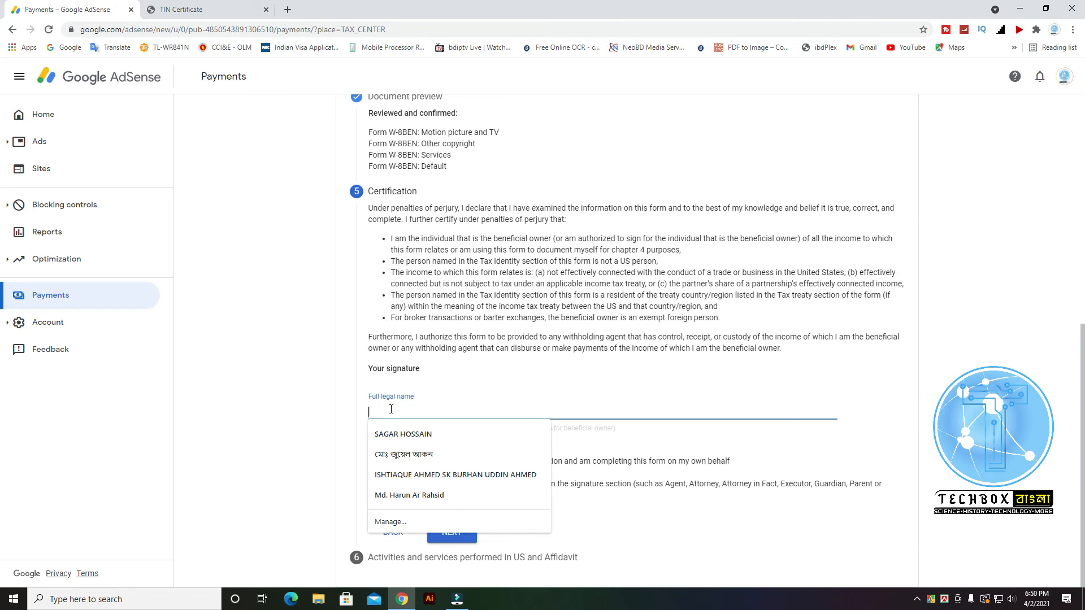
type("F")
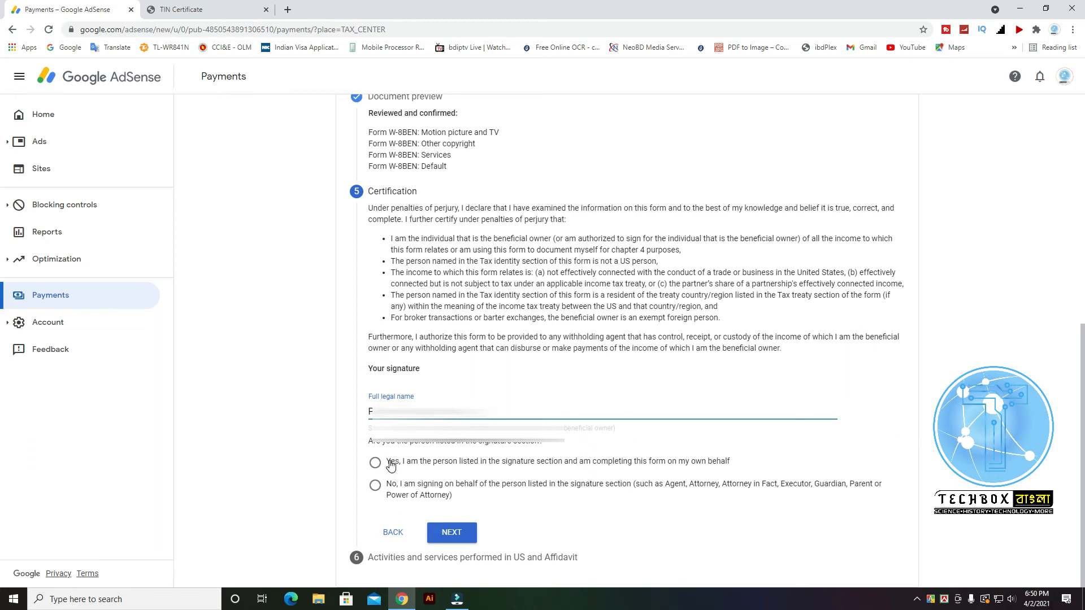
key("ctrl+a")
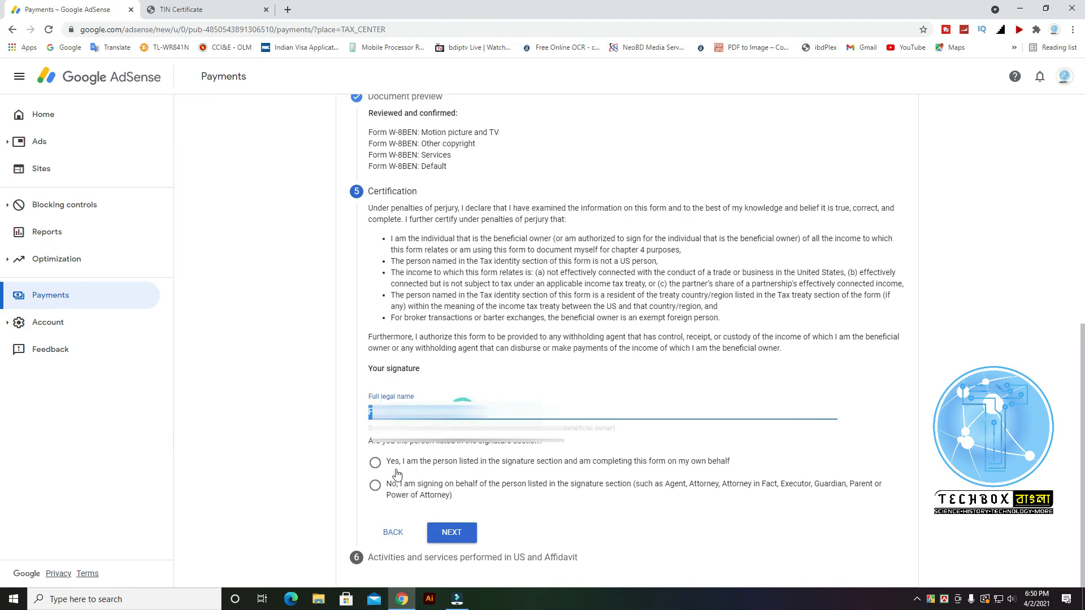
left_click(951, 440)
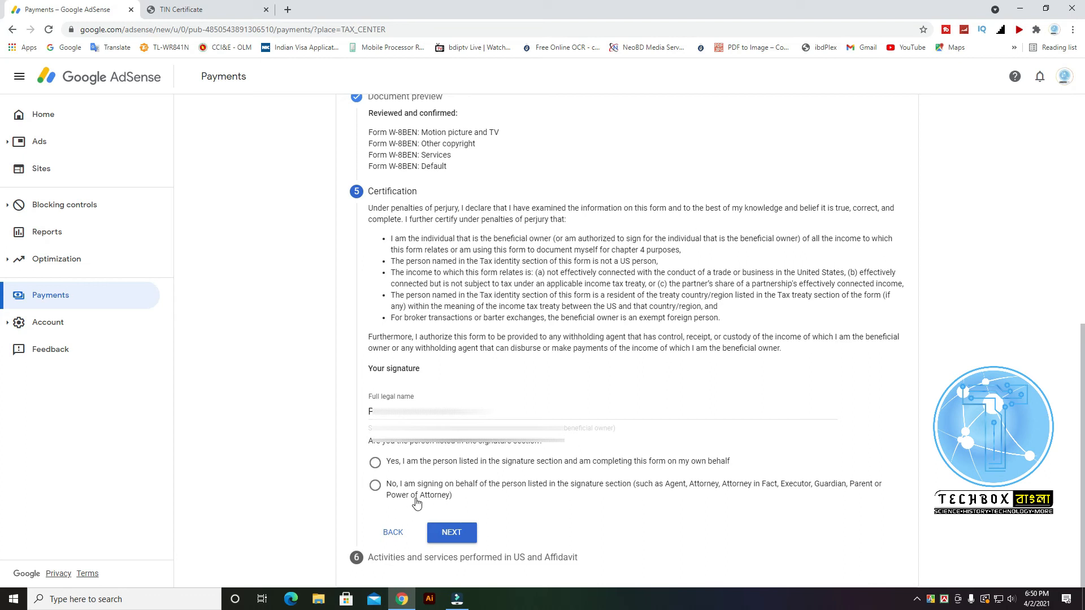
left_click(377, 489)
left_click(411, 537)
scroll(412, 469, "down", 1)
left_click(411, 462)
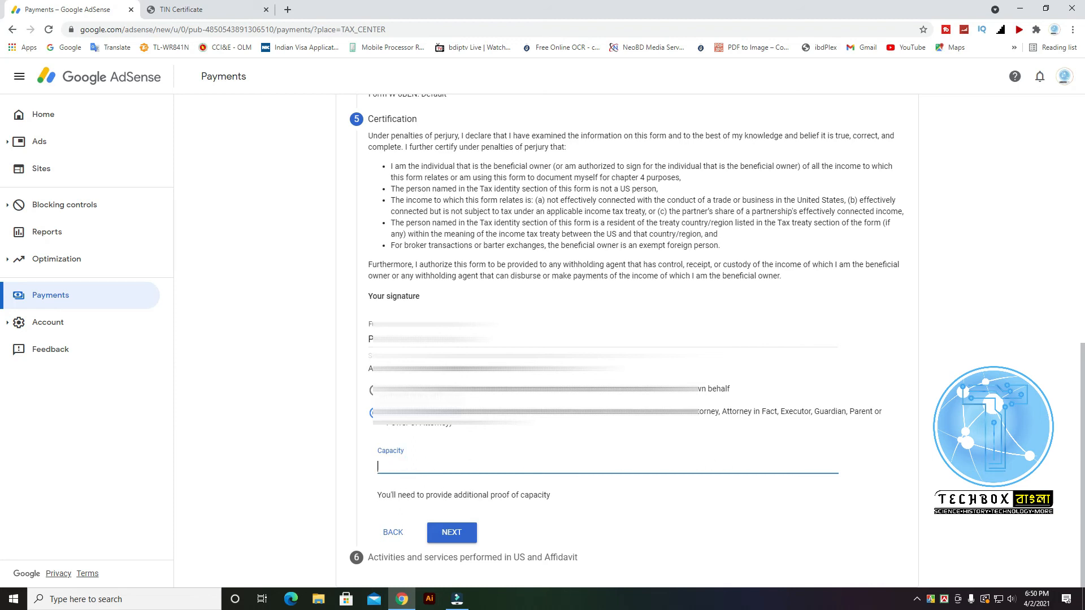
- Declare that the signer is the person listed and is completing the form on their own behalf, and continue to the affidavit section
left_click(375, 391)
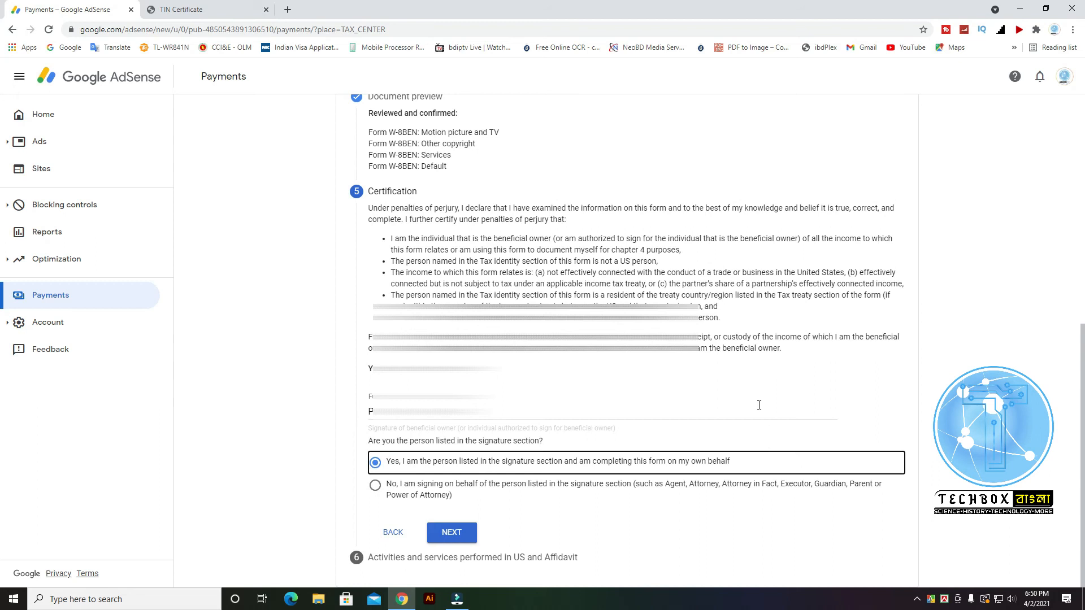
left_click(458, 537)
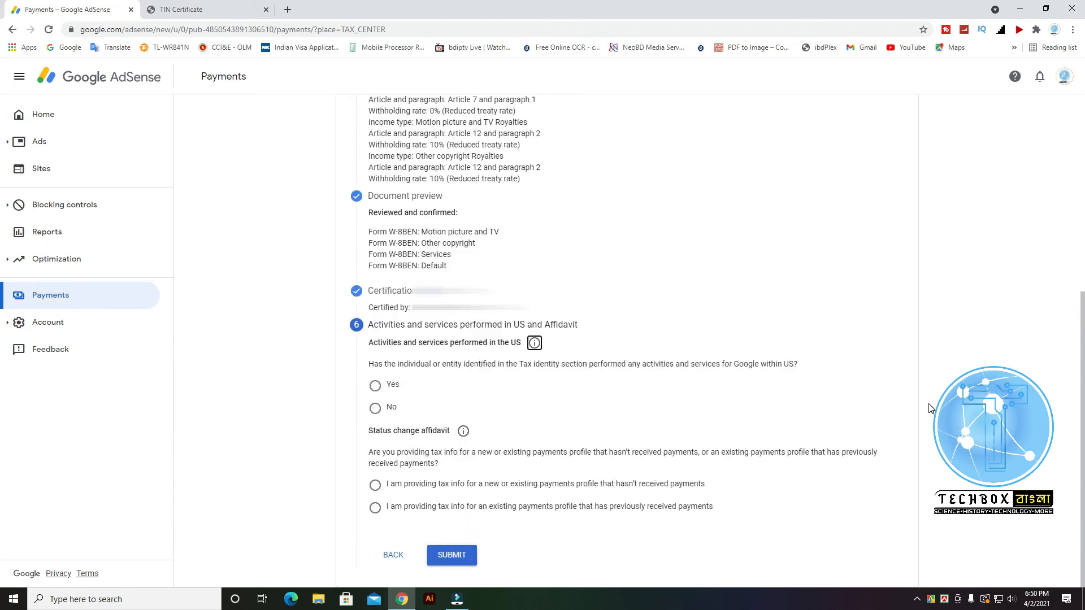
- Answer No to activities and services performed for Google in the US, and certify that the services are performed solely outside the US
left_click_drag(451, 341, 497, 349)
left_click(771, 342)
left_click(375, 408)
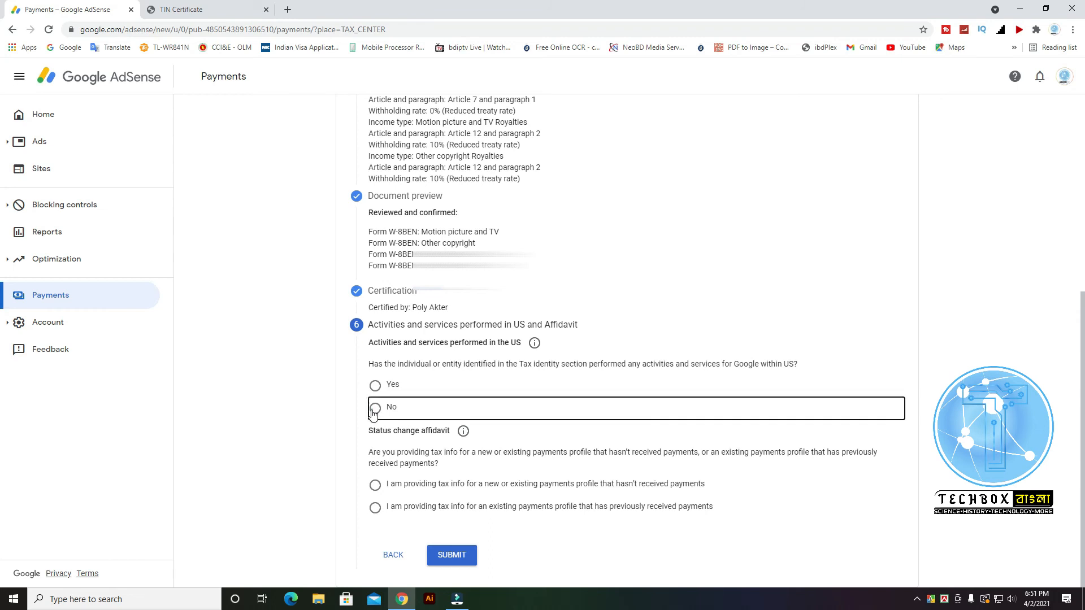
scroll(530, 460, "down", 1)
left_click(388, 408)
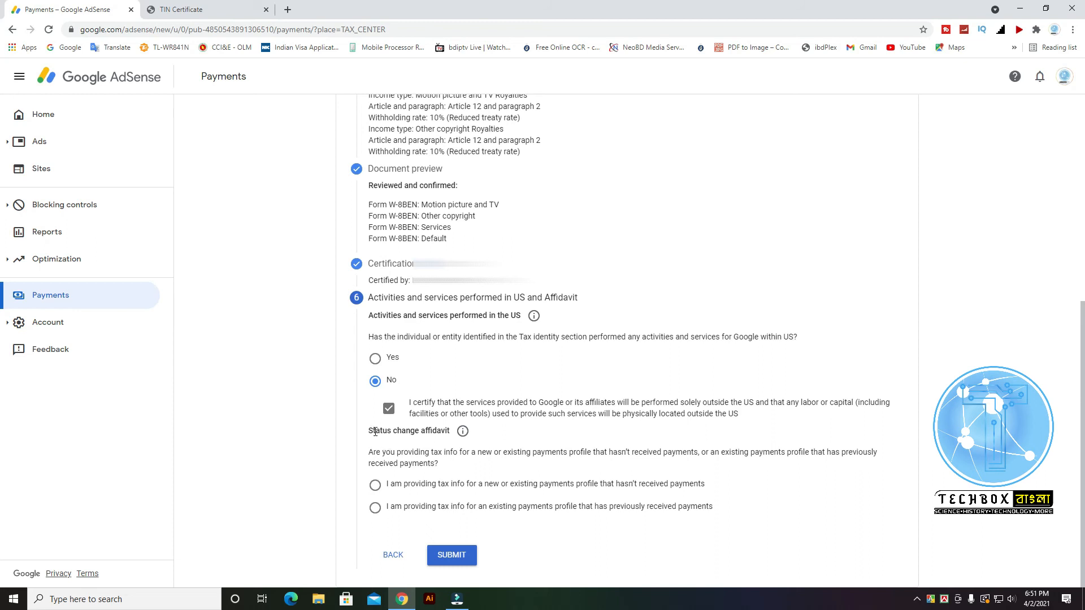
- Read the Status change affidavit question about whether the payments profile has previously received payments
left_click_drag(368, 432, 451, 434)
left_click(1000, 391)
left_click_drag(368, 452, 714, 456)
left_click(714, 455)
left_click_drag(371, 464, 538, 467)
left_click(609, 457)
mouse_move(370, 452)
left_mouse_down()
mouse_move(450, 466)
mouse_move(368, 461)
left_mouse_up()
left_click(450, 467)
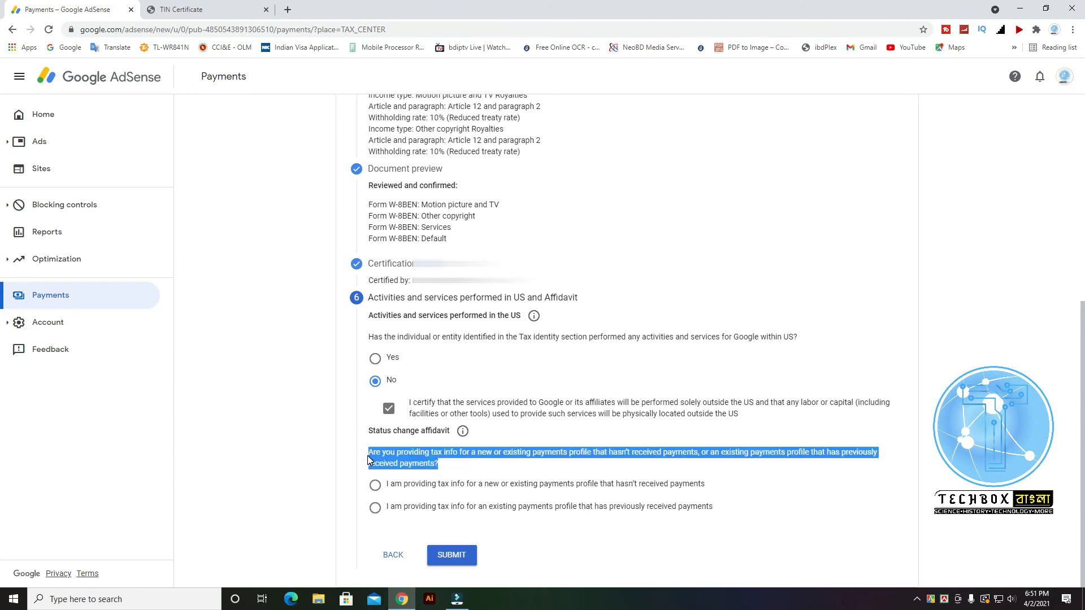
left_click(442, 468)
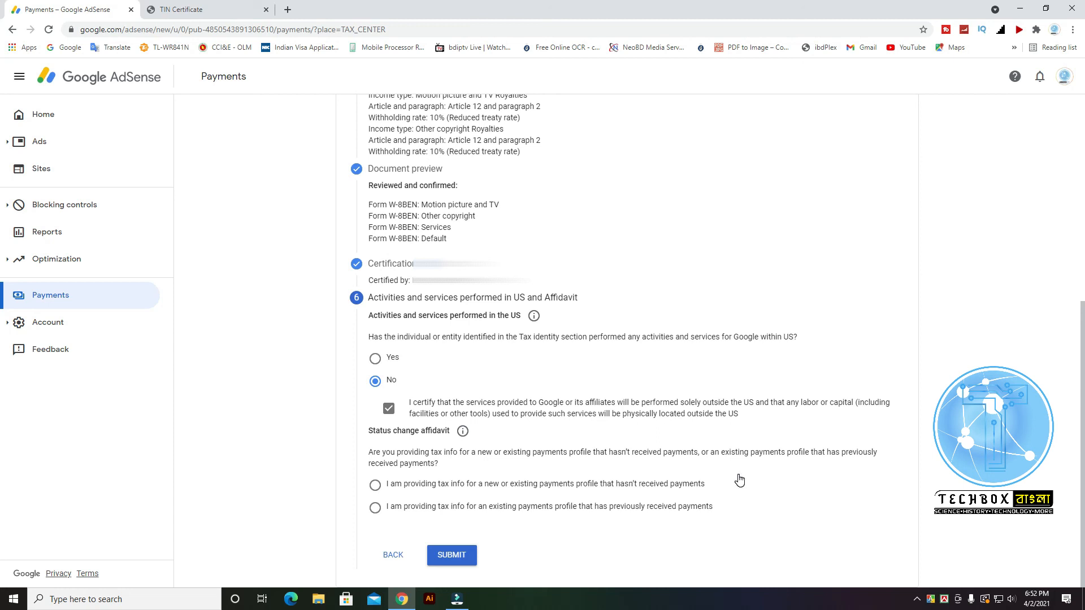
- Declare the tax info is for a new or existing payments profile that hasn't received payments, and submit the tax form
left_click(375, 484)
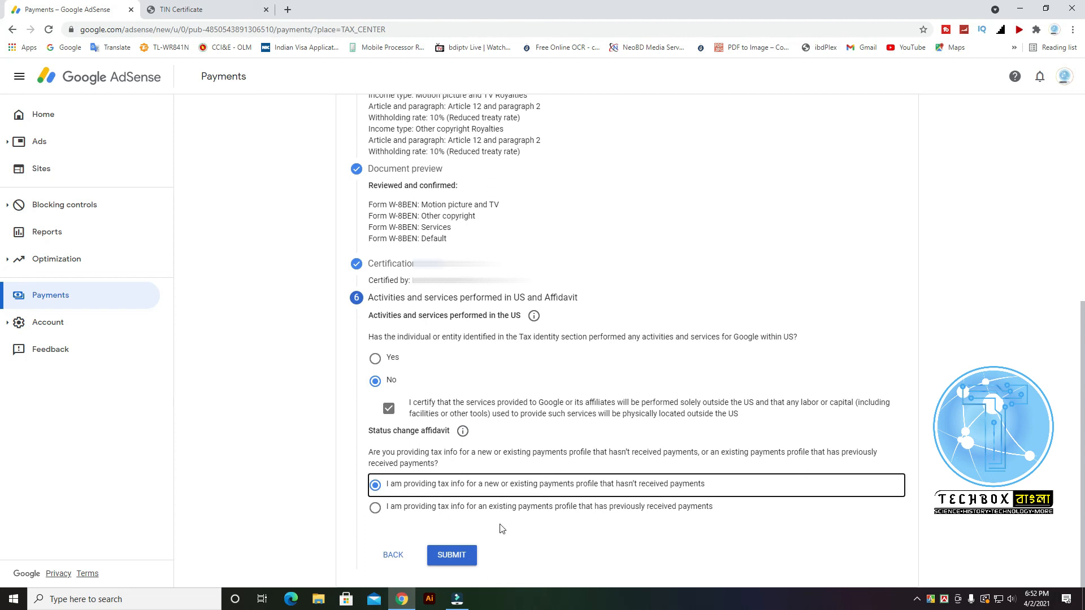
left_click(463, 556)
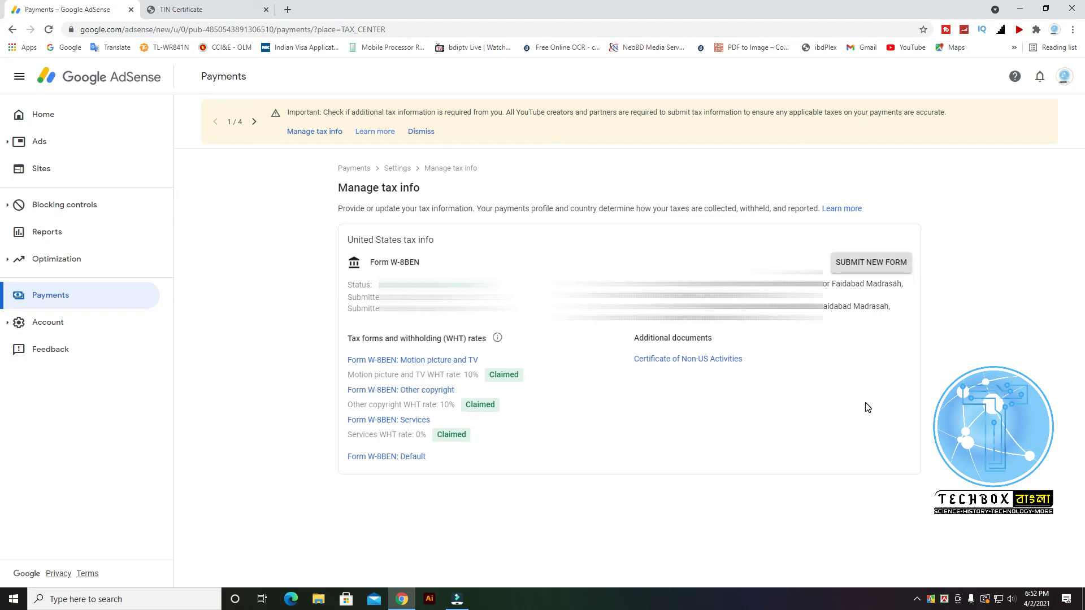
- View the Certificate of Non-US Activities document, close it, and return to the AdSense Home page
left_click(699, 362)
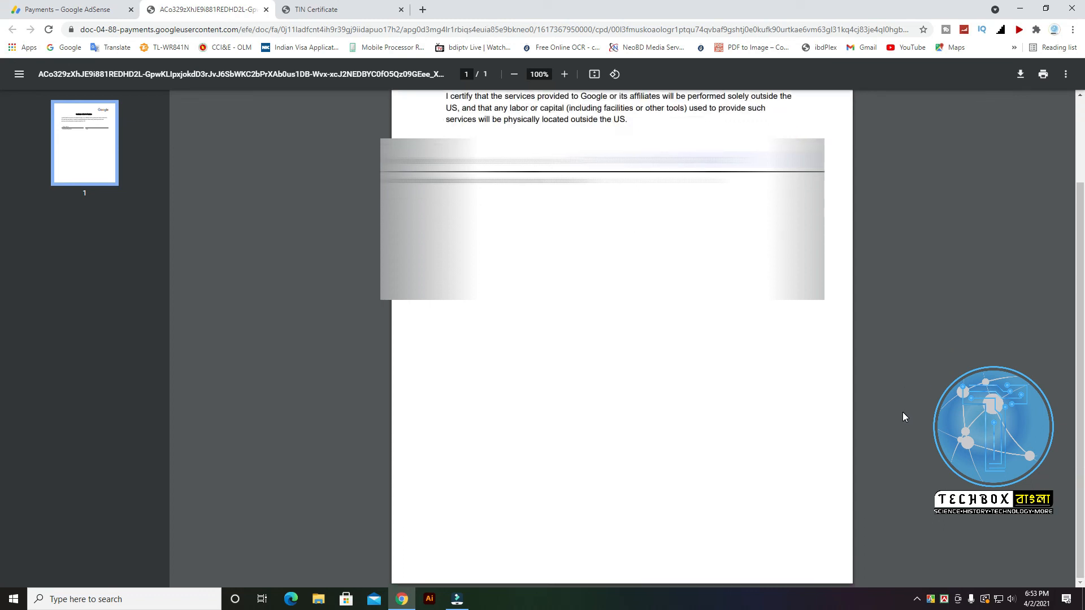
left_click(267, 10)
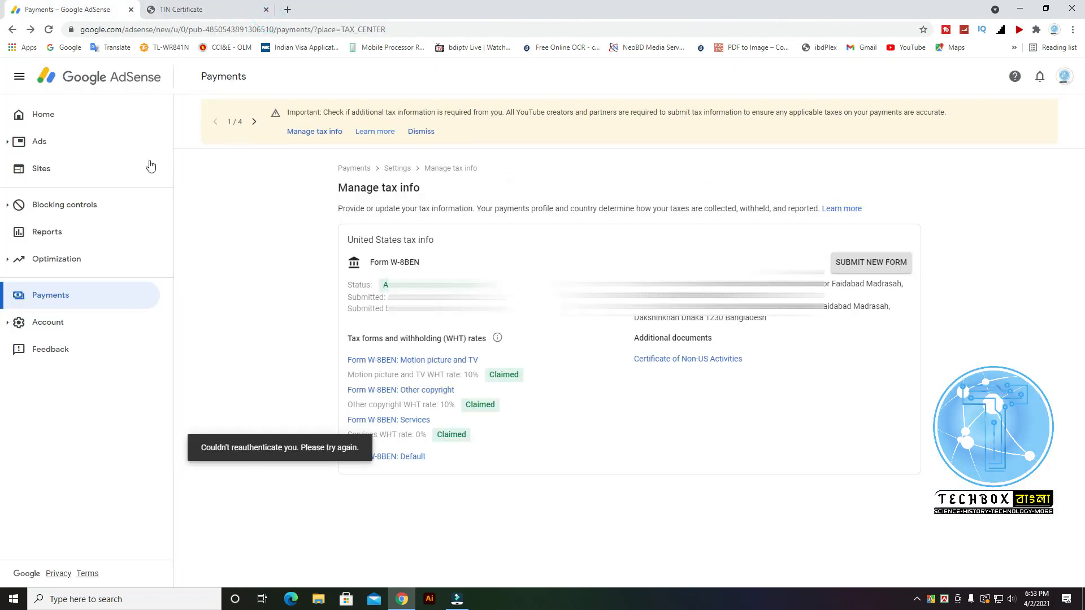
left_click(79, 122)
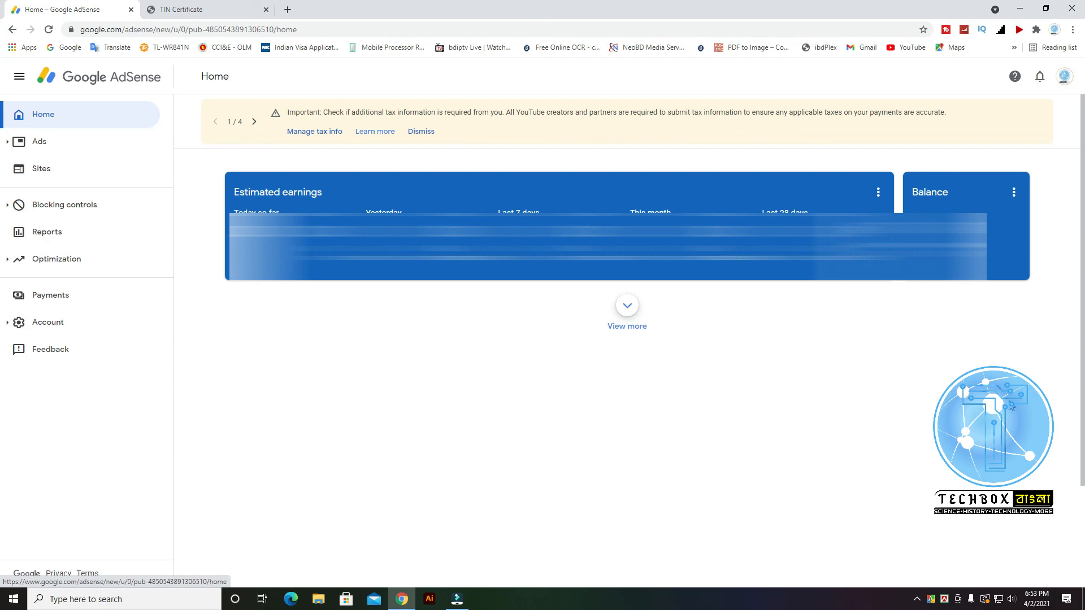
left_click(979, 77)
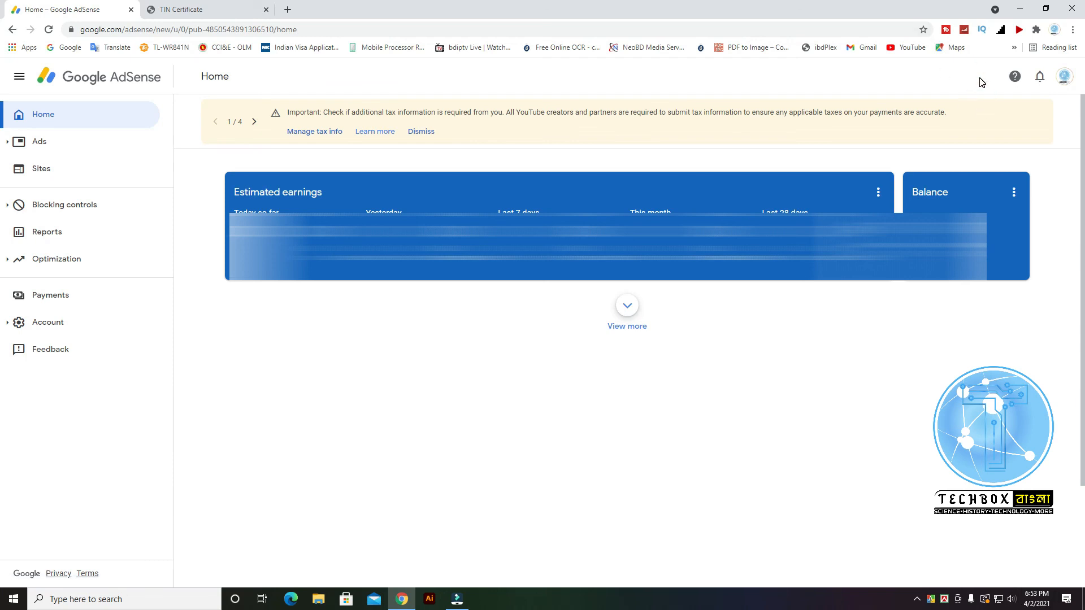
- Open a new blank browser tab
left_click(287, 9)
left_click(859, 337)
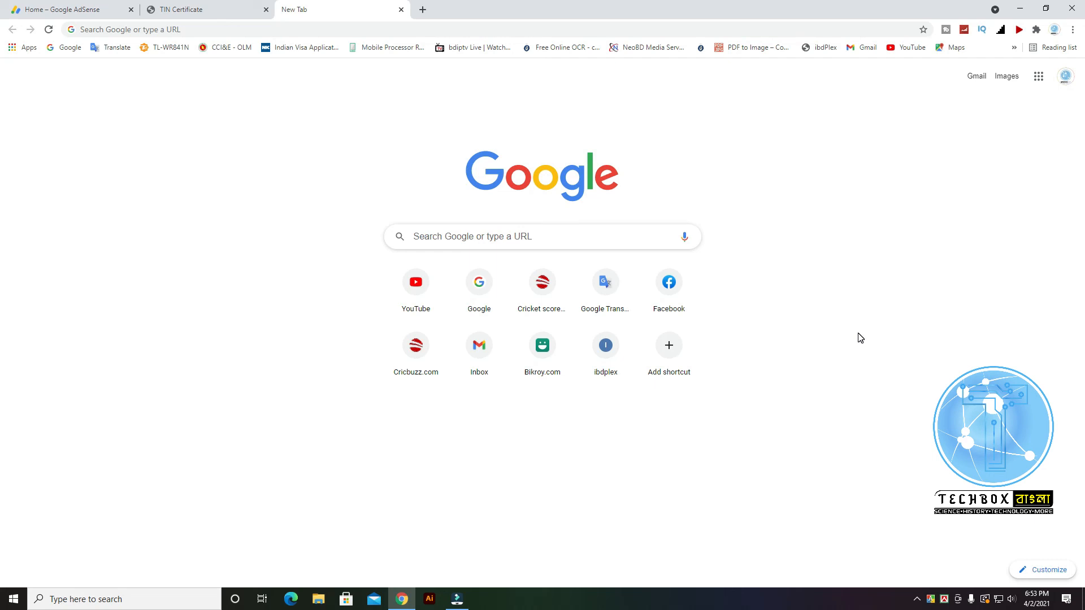
left_click(842, 307)
left_click(467, 15)
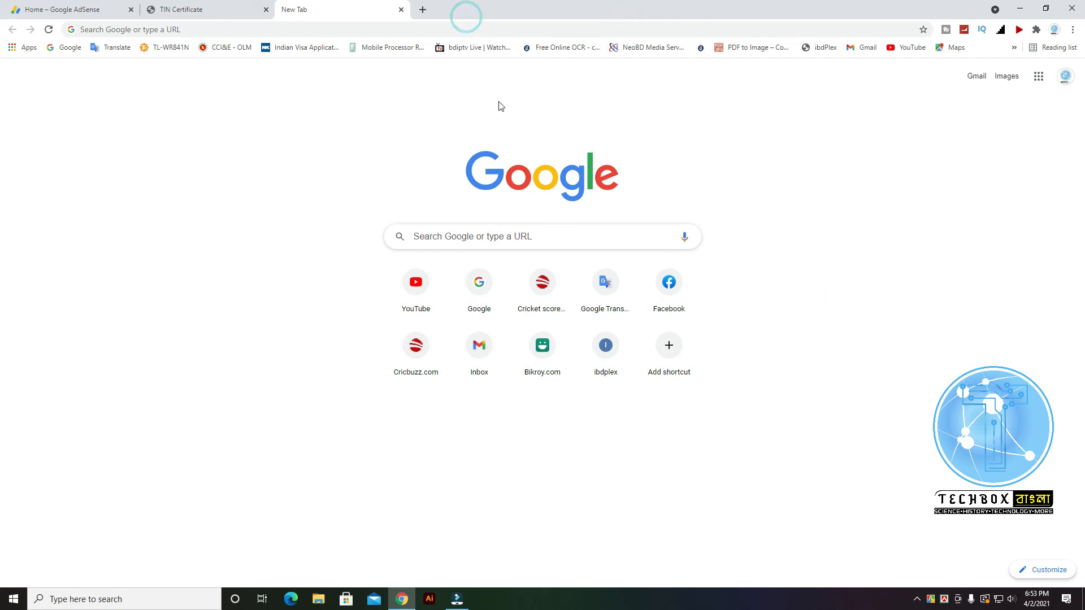